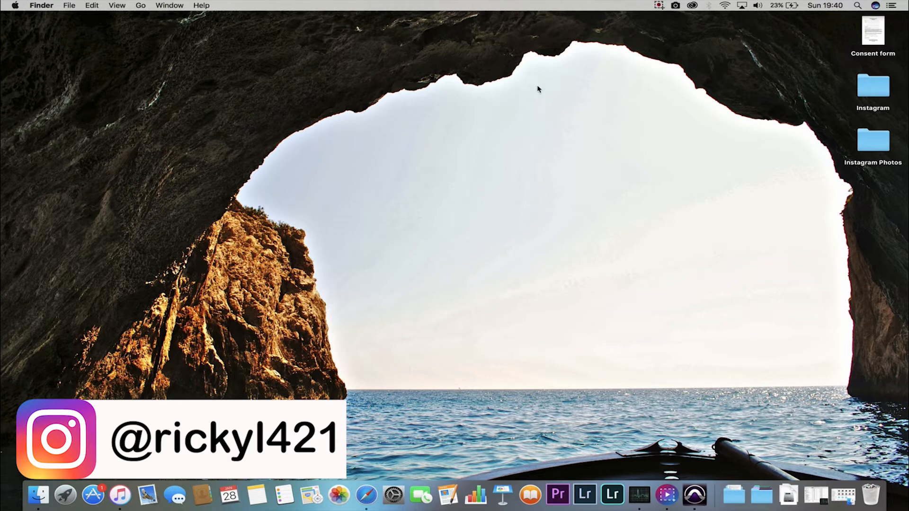
Cycle through Unsplash Wallpapers images and set the surfing wave photo as the desktop wallpaper.
left_click(676, 6)
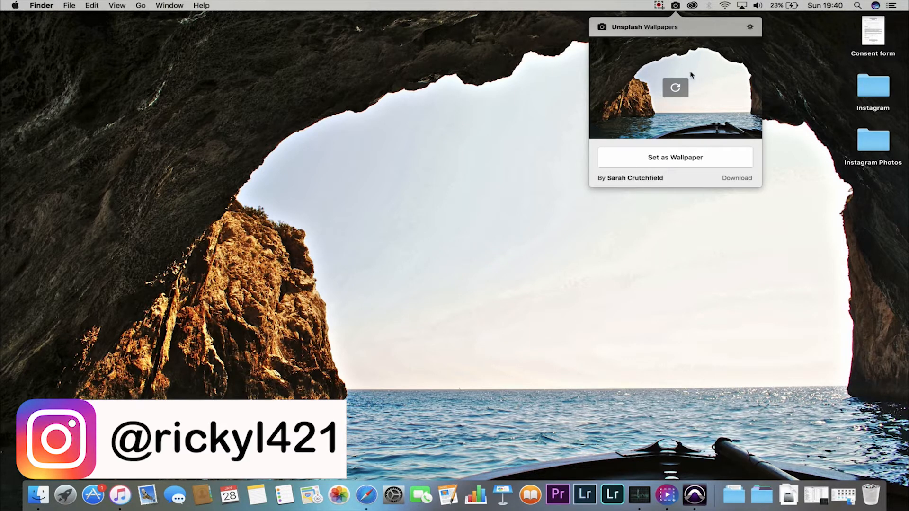
left_click(675, 88)
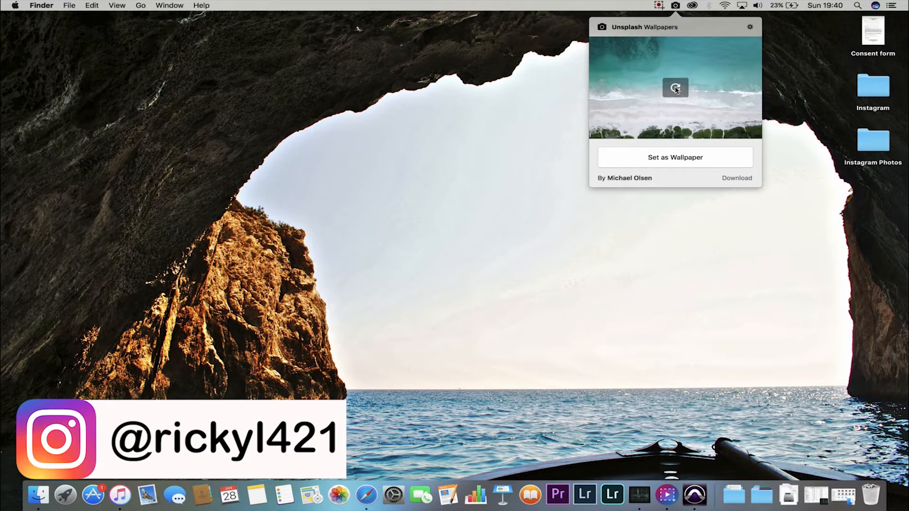
left_click(676, 88)
left_click(676, 89)
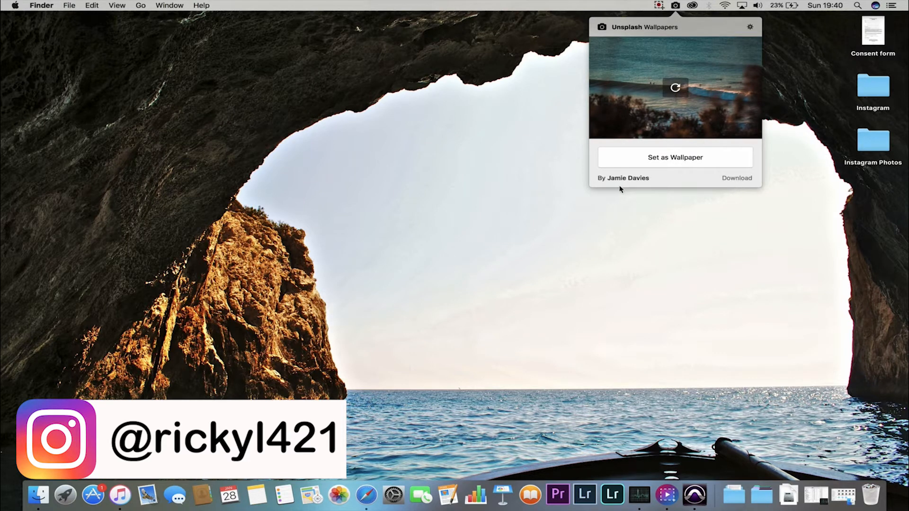
left_click(656, 161)
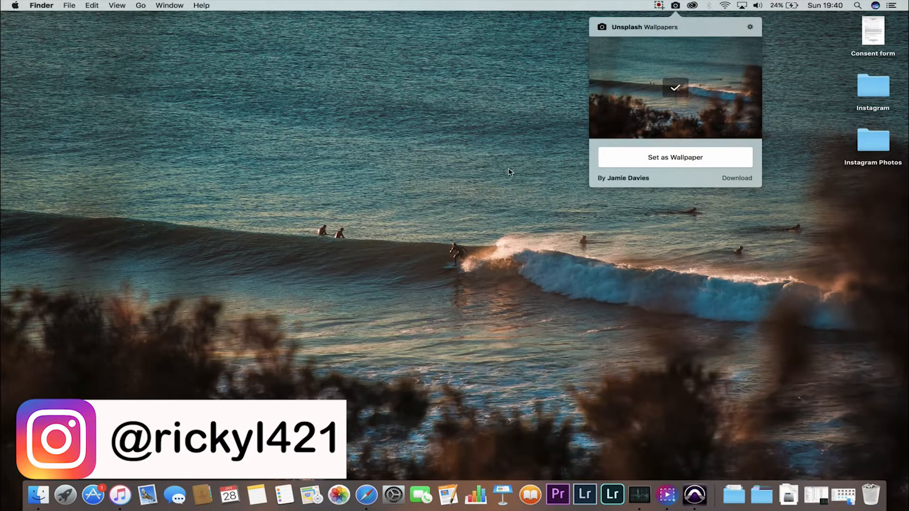
left_click(516, 176)
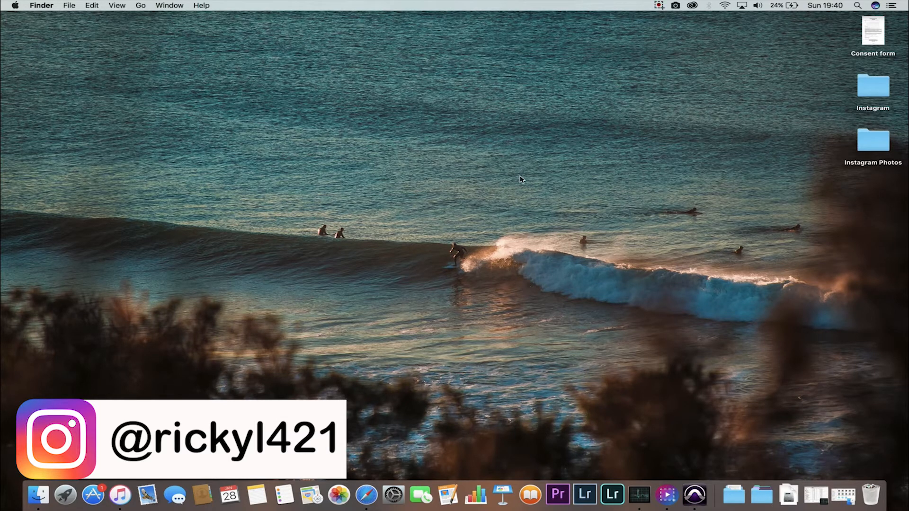
Launch Lightroom Classic, browse the catalog grid, and switch to the Develop module.
left_click(586, 498)
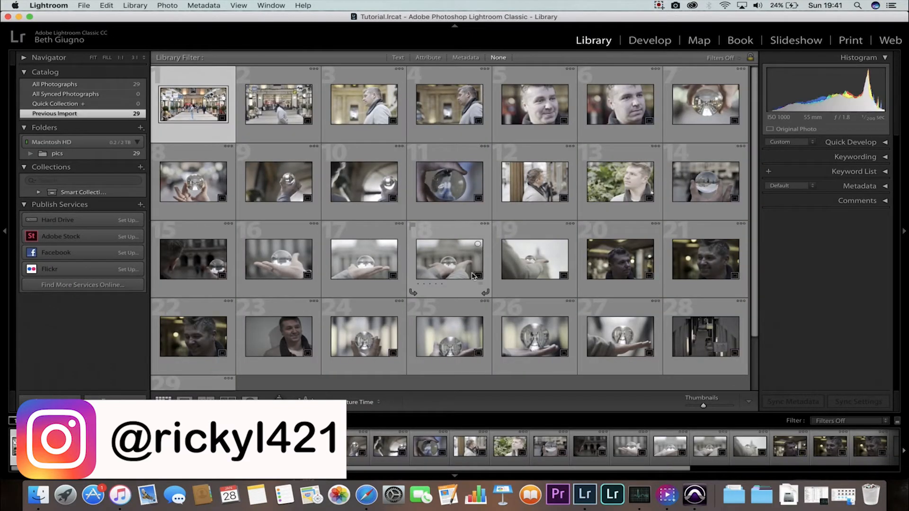
scroll(473, 276, "down", 1)
scroll(472, 277, "down", 2)
scroll(472, 277, "up", 3)
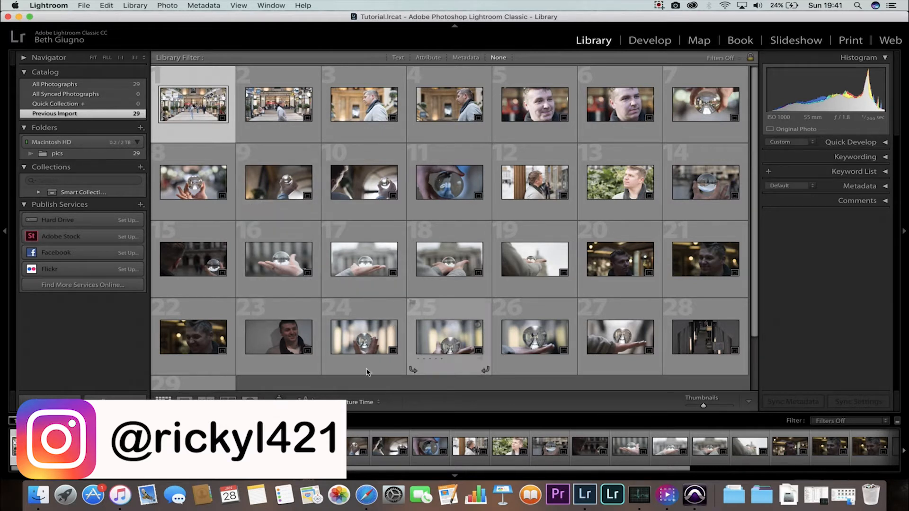
left_click(652, 42)
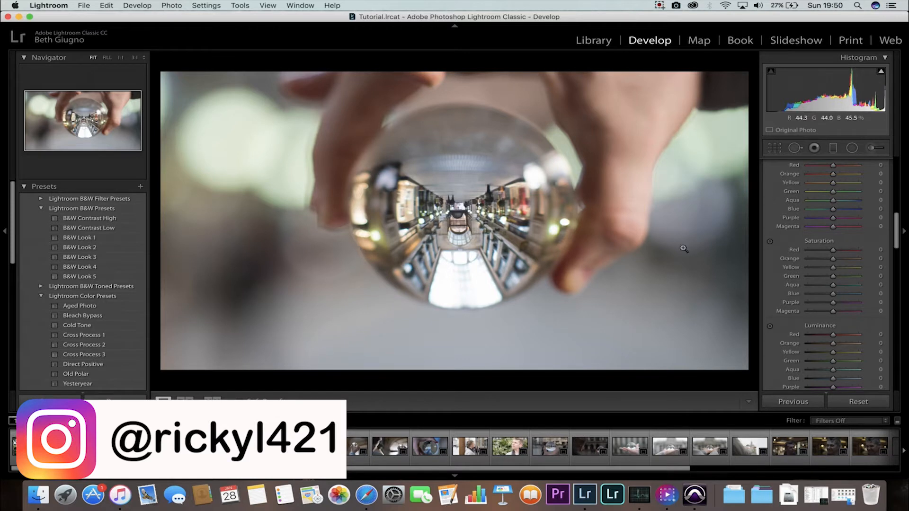
Rotate the crystal-ball photo 180 degrees and back to its original orientation.
scroll(789, 245, "up", 6)
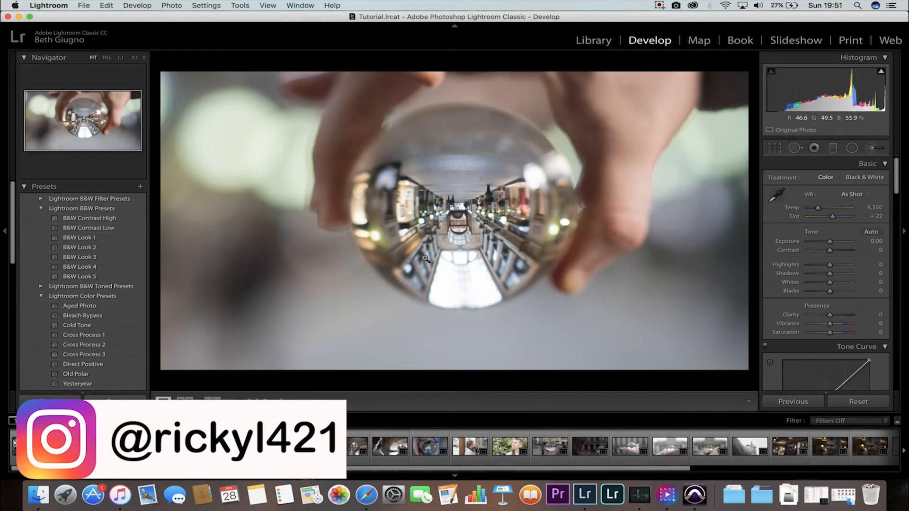
key("super+bracketright")
key("super+bracketright")
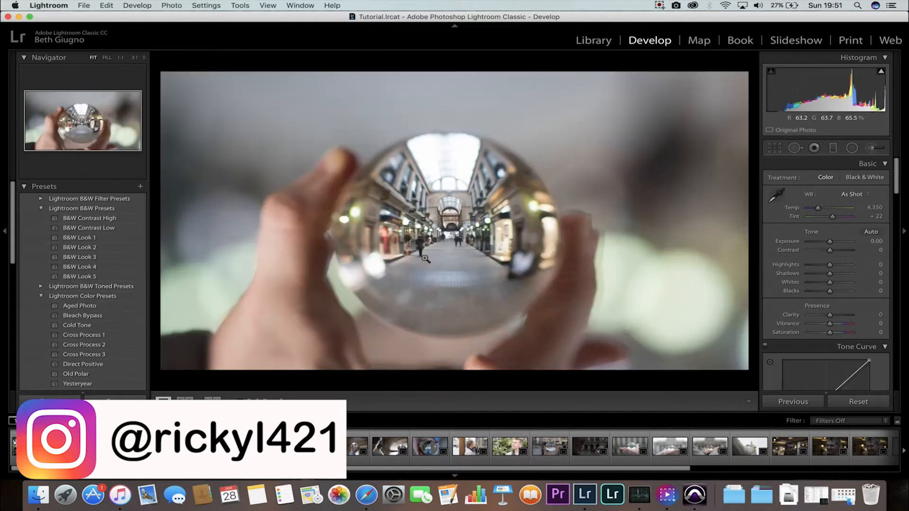
key("super+bracketright")
key("super+bracketright")
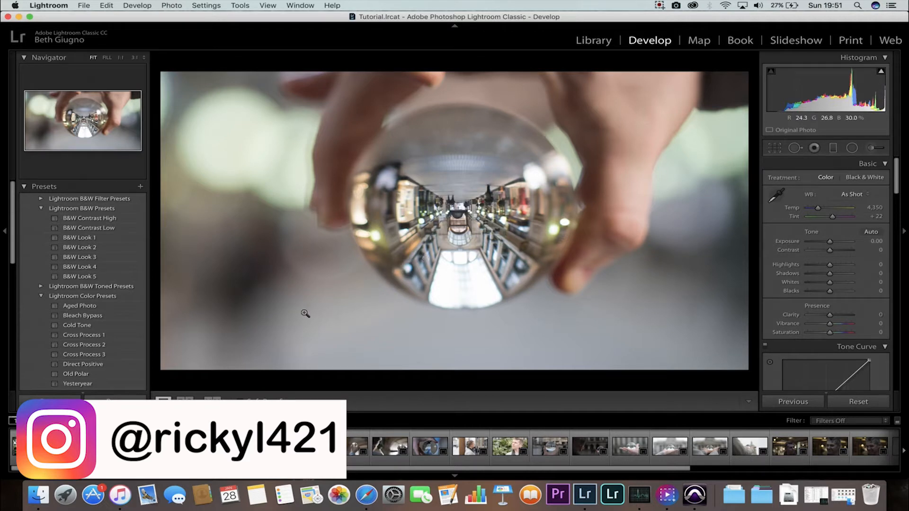
Select another crystal-ball photo, rotate it upside down and back, and return to the first photo.
left_click(70, 447)
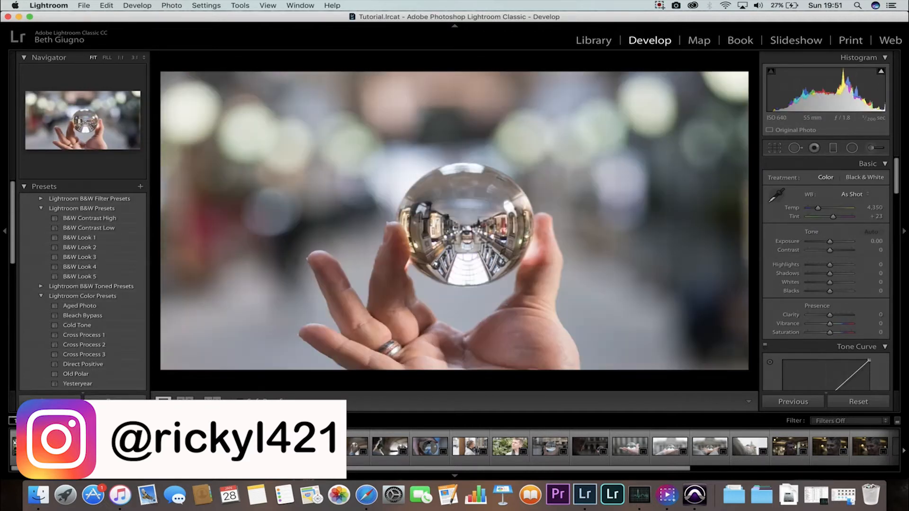
key("super+bracketright")
key("super+bracketright")
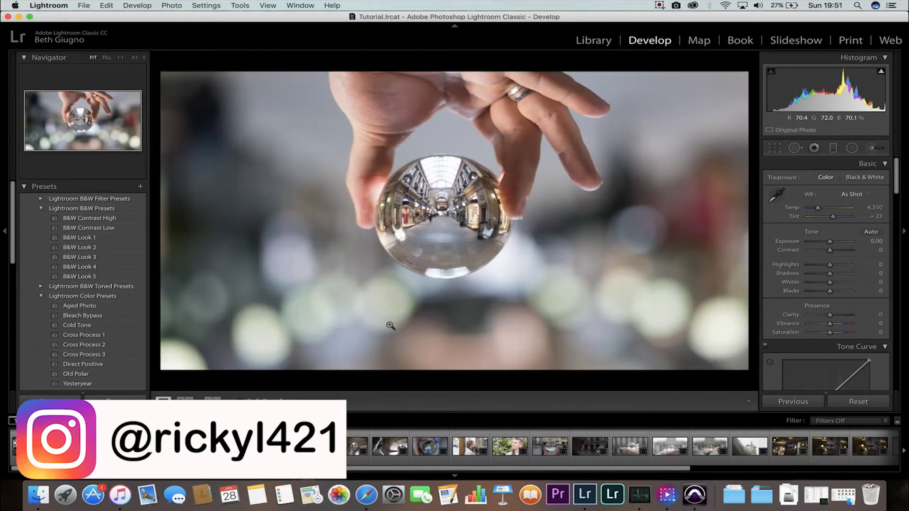
key("super+bracketright")
key("super+bracketright")
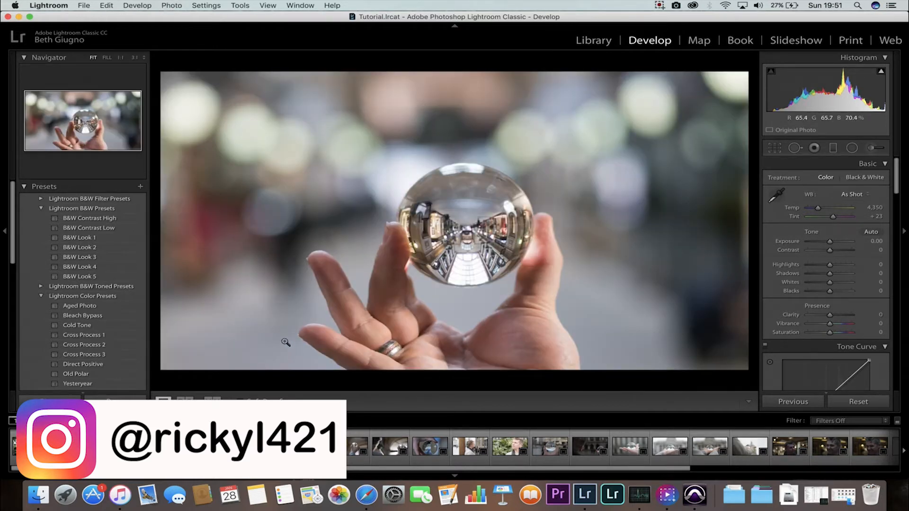
key("Right")
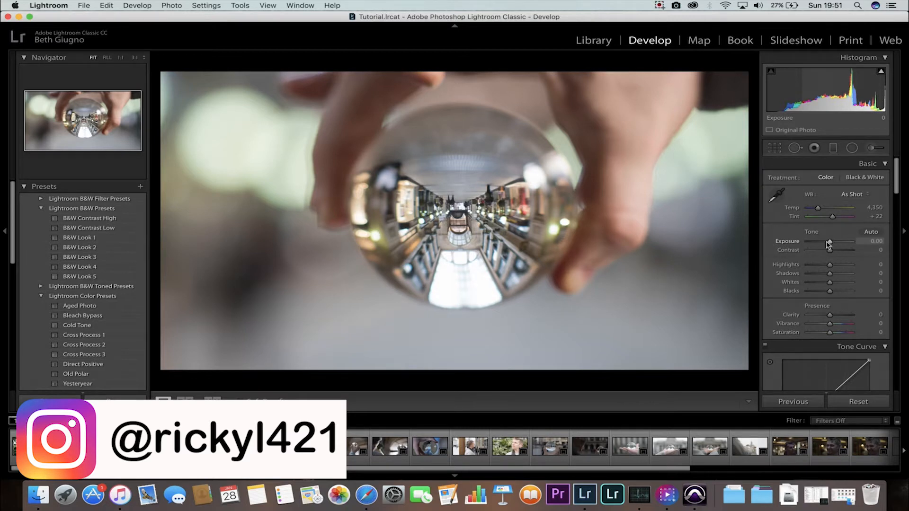
Set the Basic tone sliders to Shadows +45, Whites +38 and Blacks -23.
left_click_drag(830, 243, 825, 294)
scroll(810, 322, "down", 5)
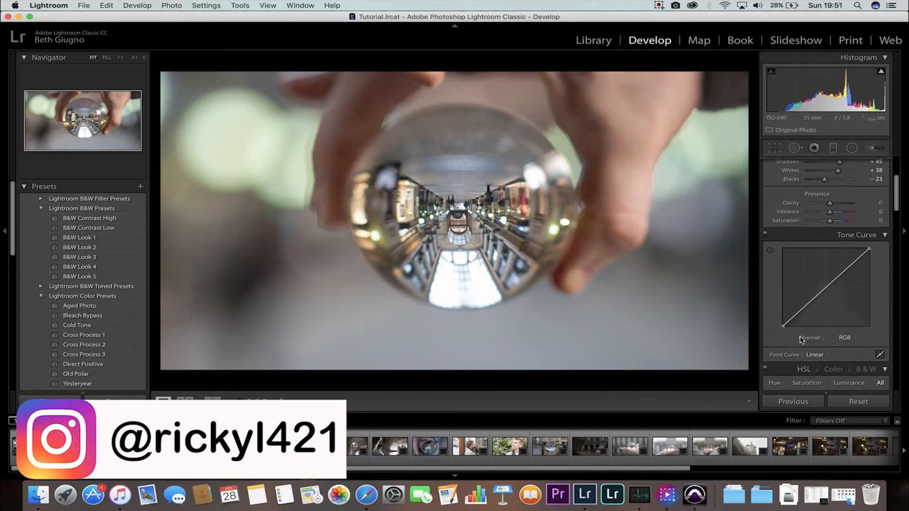
Shape an S-curve in the Tone Curve with midtone points and a raised black point.
left_click_drag(806, 306, 810, 311)
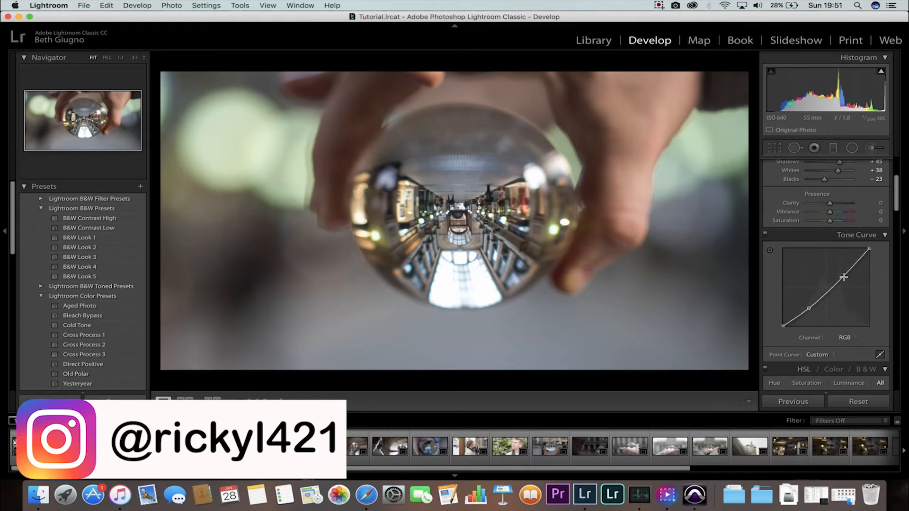
left_click_drag(844, 278, 842, 269)
left_click(766, 235)
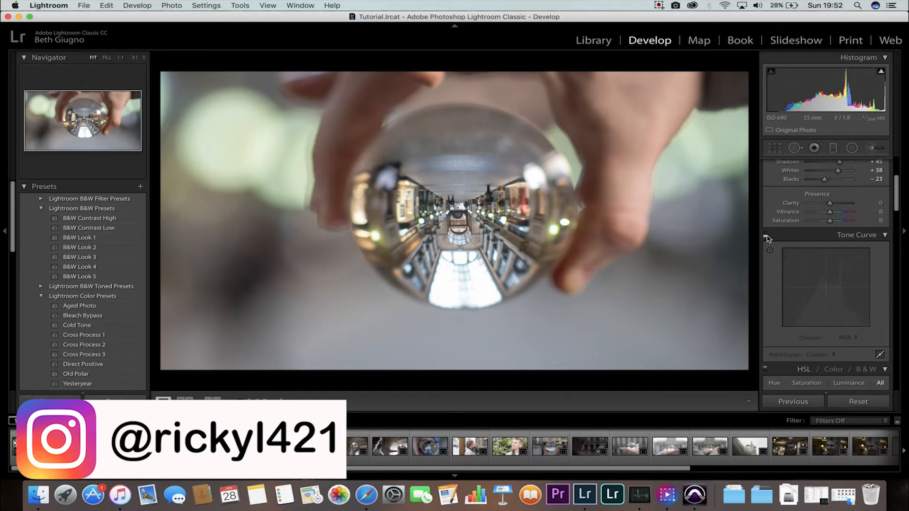
left_click(766, 235)
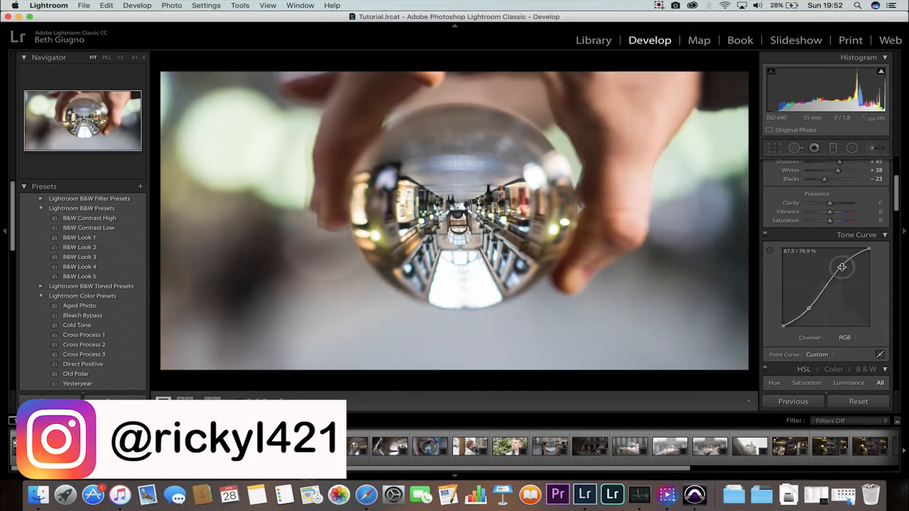
left_click_drag(842, 266, 867, 254)
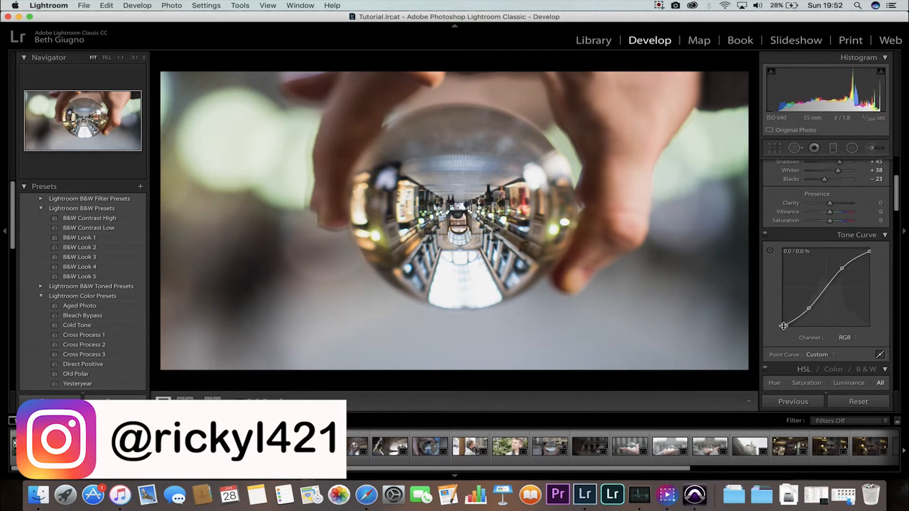
mouse_move(784, 326)
left_mouse_down()
mouse_move(768, 317)
mouse_move(768, 347)
mouse_move(748, 280)
mouse_move(743, 332)
mouse_move(783, 323)
left_mouse_up()
Toggle between the before and after views of the edited photo.
key("backslash")
key("backslash")
key("backslash")
key("backslash")
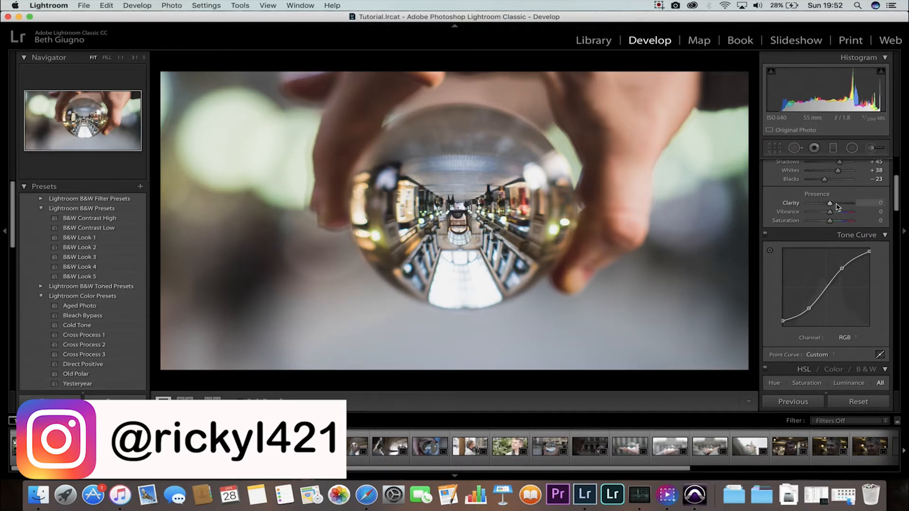
Set Presence to Clarity +18, Vibrance -9 and Saturation +17.
mouse_move(837, 205)
left_mouse_down()
mouse_move(826, 214)
mouse_move(834, 222)
left_mouse_up()
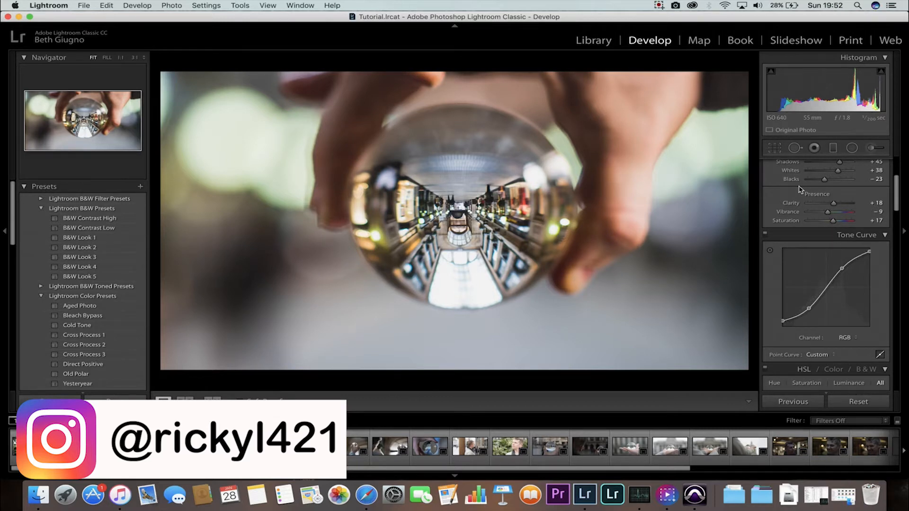
scroll(805, 194, "down", 10)
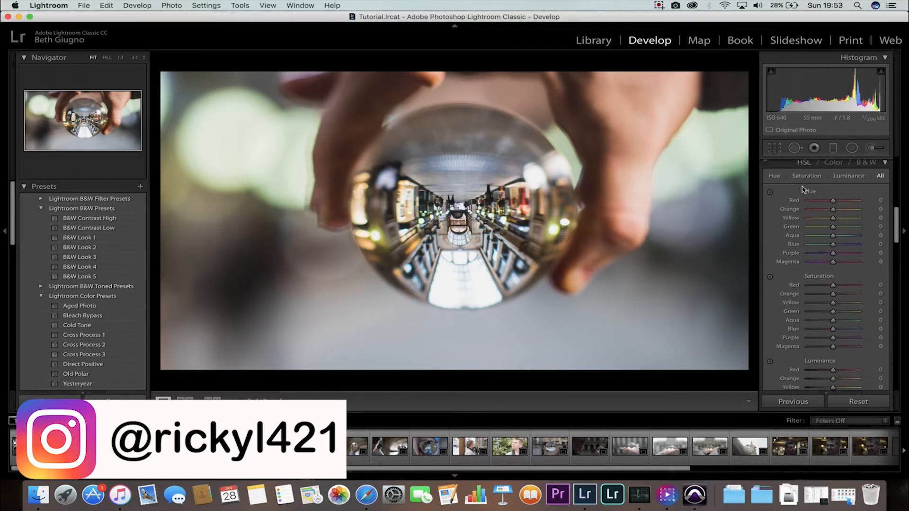
Set HSL Hue values to Yellow -1, Green +9, Aqua -12 and Blue +1.
mouse_move(825, 203)
left_mouse_down()
mouse_move(817, 202)
mouse_move(841, 201)
mouse_move(832, 204)
left_mouse_up()
left_click_drag(834, 222, 836, 224)
mouse_move(834, 209)
left_mouse_down()
mouse_move(824, 211)
mouse_move(834, 215)
left_mouse_up()
left_click_drag(826, 245, 838, 228)
scroll(806, 256, "down", 5)
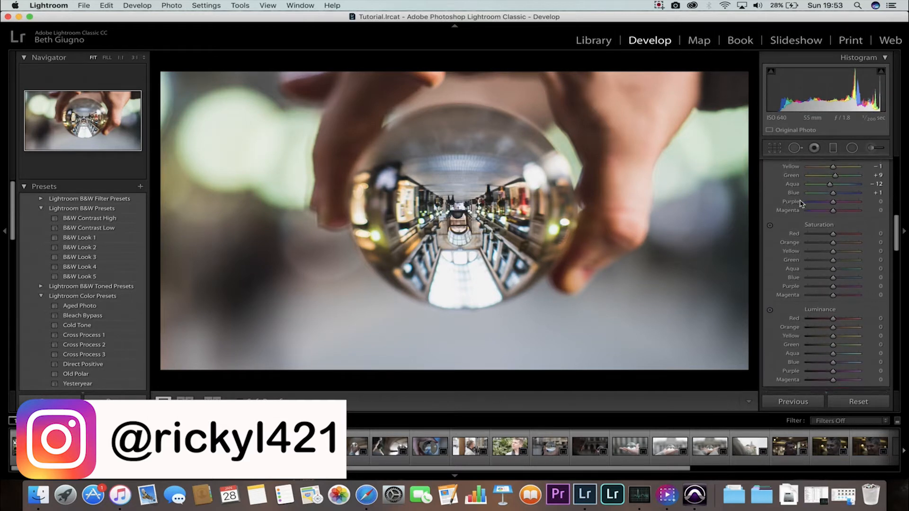
Set HSL Saturation to Red -19, Orange -21, Yellow -29, Green -29 and Blue +23.
mouse_move(824, 233)
left_mouse_down()
mouse_move(850, 233)
mouse_move(826, 234)
left_mouse_up()
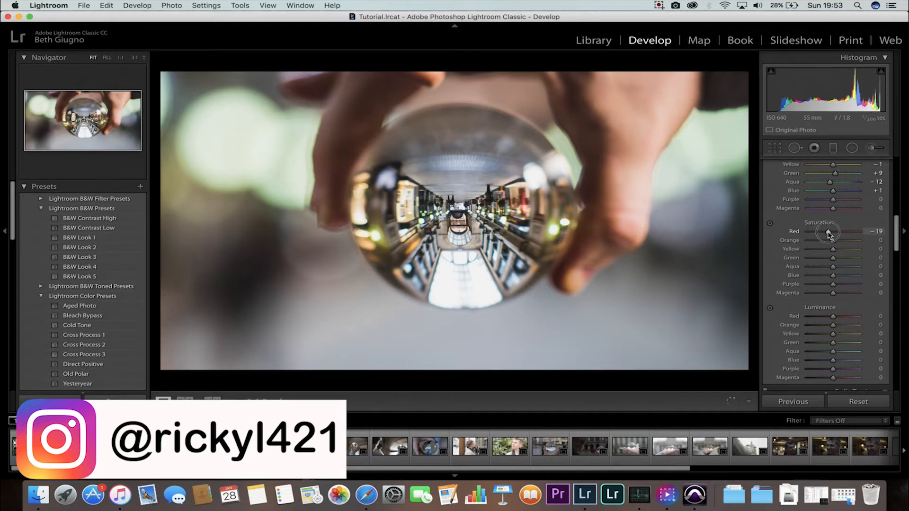
mouse_move(825, 244)
left_mouse_down()
mouse_move(845, 242)
mouse_move(834, 246)
left_mouse_up()
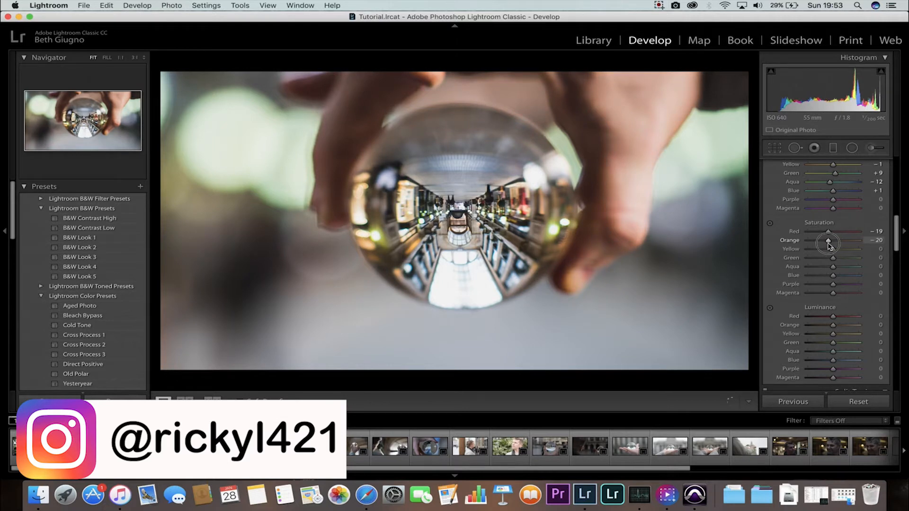
mouse_move(838, 243)
left_mouse_down()
mouse_move(825, 243)
mouse_move(846, 249)
mouse_move(811, 250)
mouse_move(842, 250)
mouse_move(826, 251)
left_mouse_up()
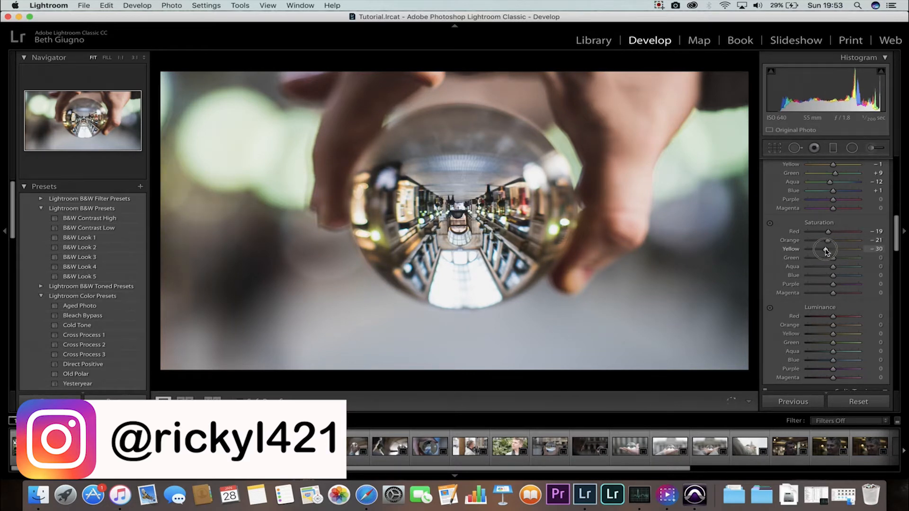
left_click_drag(833, 258, 839, 276)
scroll(830, 270, "down", 5)
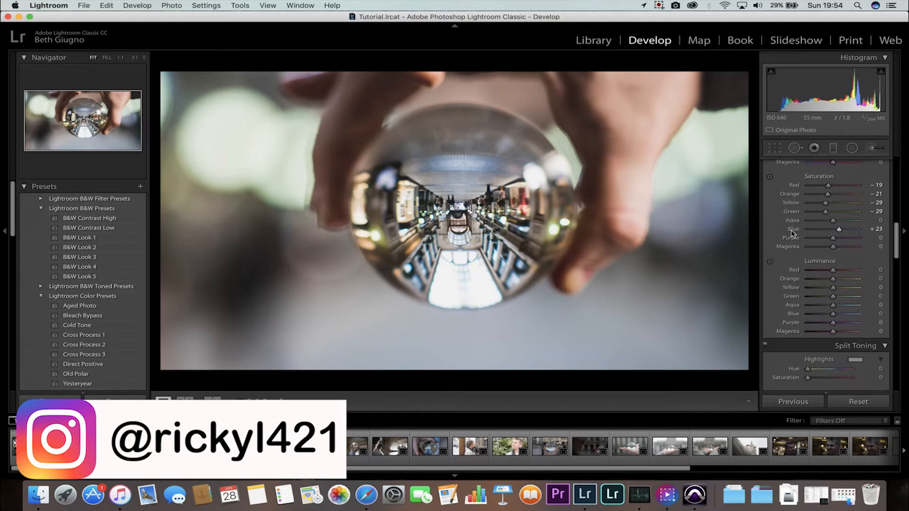
Set HSL Luminance to Red +11, Orange +8, Yellow +21, Green +31 and Blue +37.
mouse_move(833, 242)
left_mouse_down()
mouse_move(840, 260)
mouse_move(827, 258)
mouse_move(845, 259)
mouse_move(837, 259)
left_mouse_up()
scroll(814, 262, "down", 2)
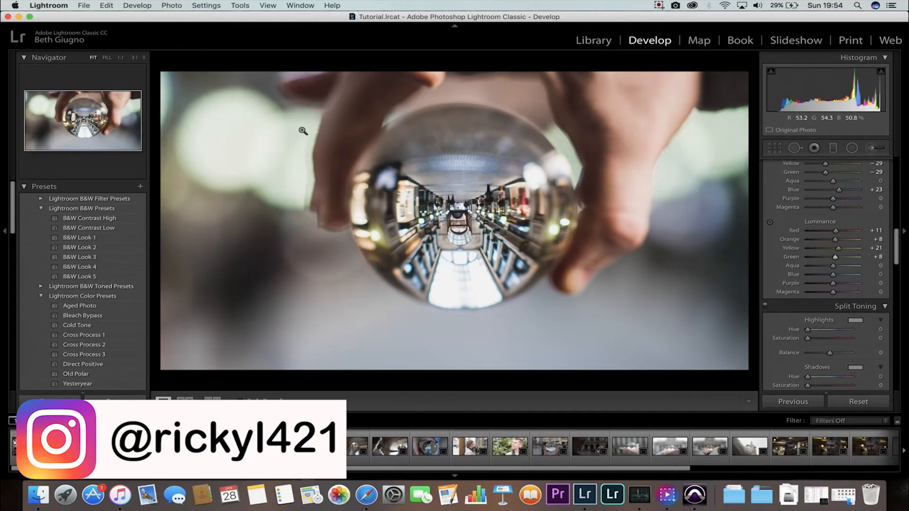
mouse_move(835, 256)
left_mouse_down()
mouse_move(753, 259)
mouse_move(841, 257)
left_mouse_up()
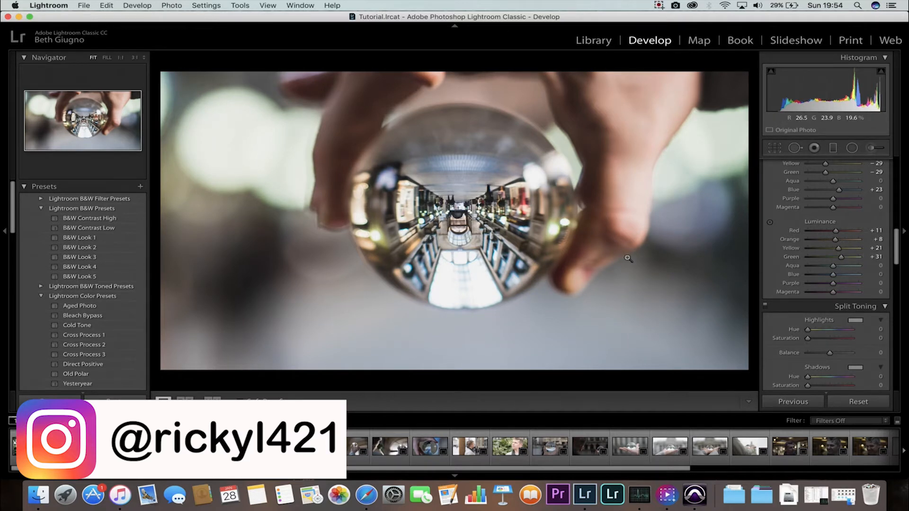
mouse_move(833, 275)
left_mouse_down()
mouse_move(824, 278)
mouse_move(843, 279)
left_mouse_up()
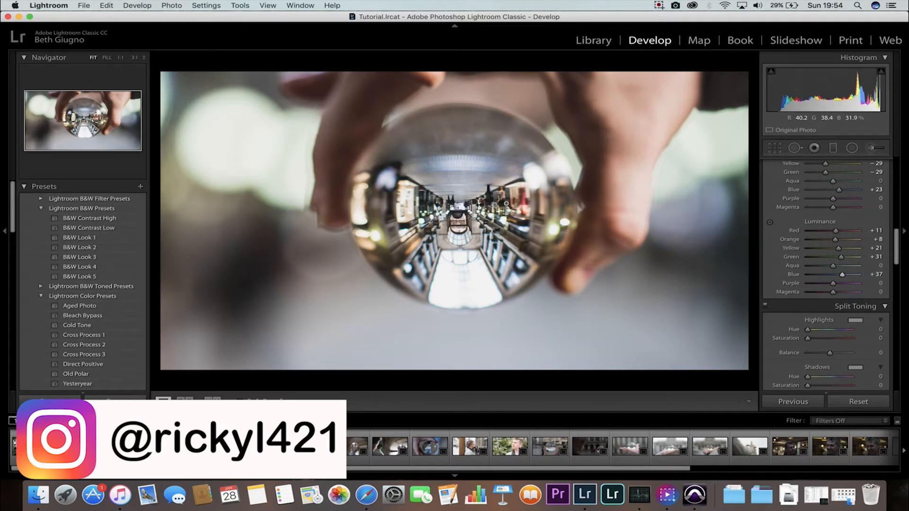
scroll(858, 238, "down", 4)
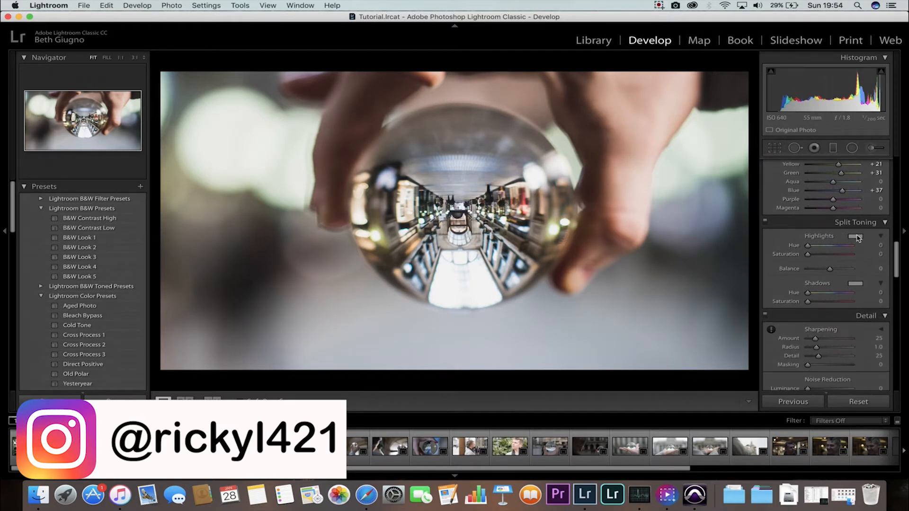
Tint the Split Toning highlights with hue 216 and saturation 28.
left_click(857, 237)
left_click(671, 274)
left_click_drag(670, 274, 760, 268)
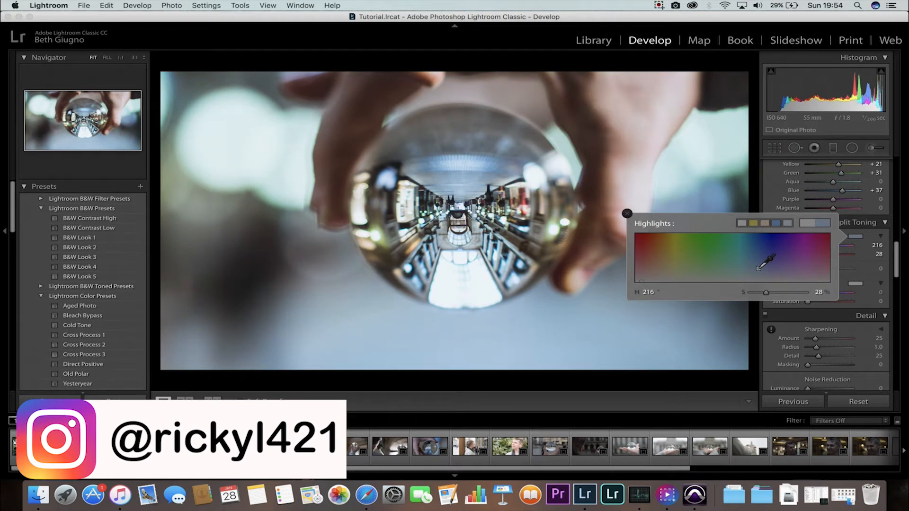
Tint the Split Toning shadows with hue 65 and saturation 9.
left_click(855, 283)
mouse_move(686, 323)
left_mouse_down()
mouse_move(671, 320)
mouse_move(800, 317)
mouse_move(647, 315)
mouse_move(681, 320)
left_mouse_up()
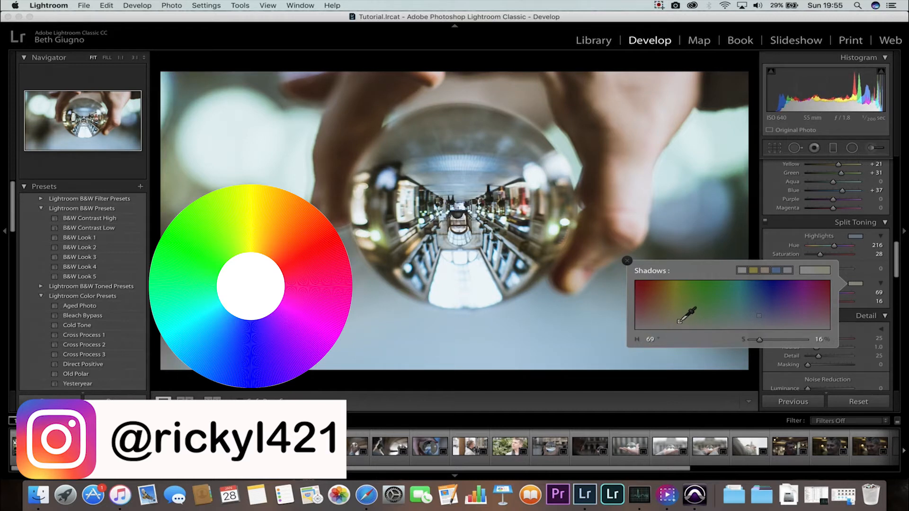
left_click_drag(676, 322, 677, 325)
left_click(857, 284)
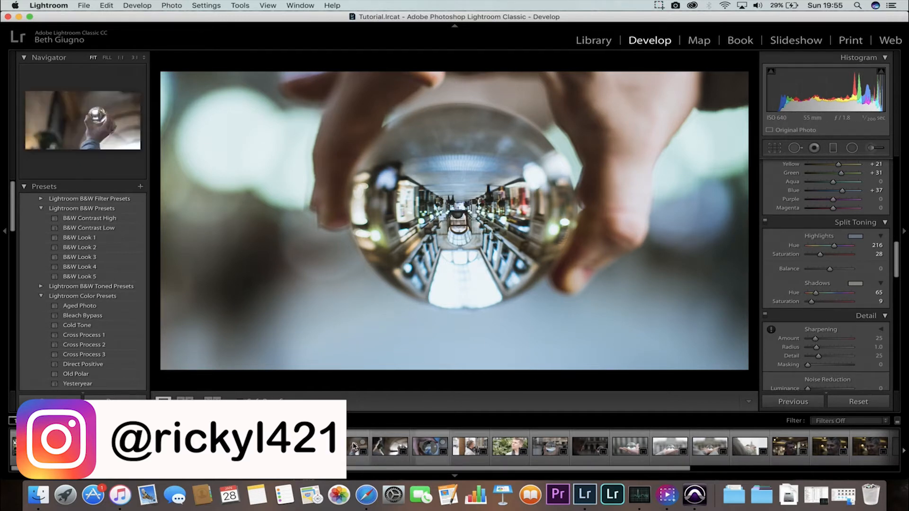
Set the Dehaze amount to -3.
key("backslash")
key("backslash")
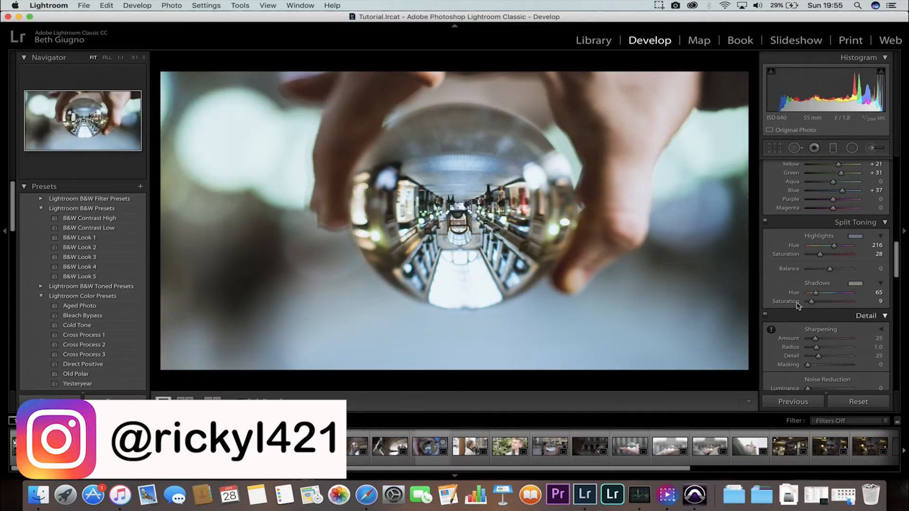
scroll(819, 285, "down", 5)
scroll(819, 284, "down", 10)
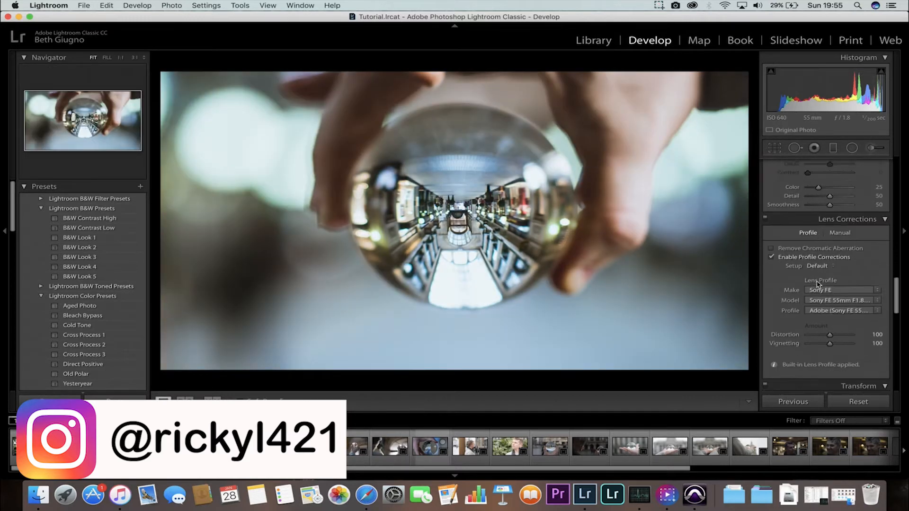
mouse_move(830, 222)
left_mouse_down()
mouse_move(778, 222)
mouse_move(826, 224)
left_mouse_up()
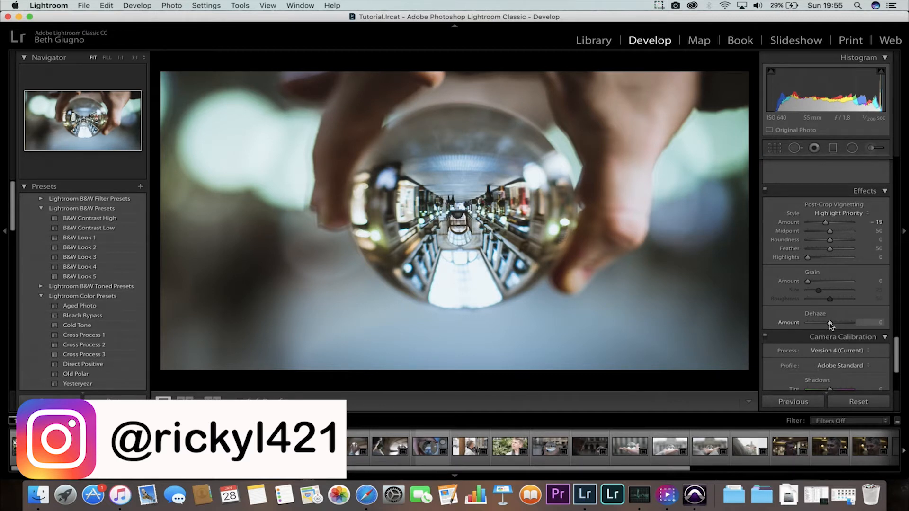
left_click_drag(830, 324, 830, 325)
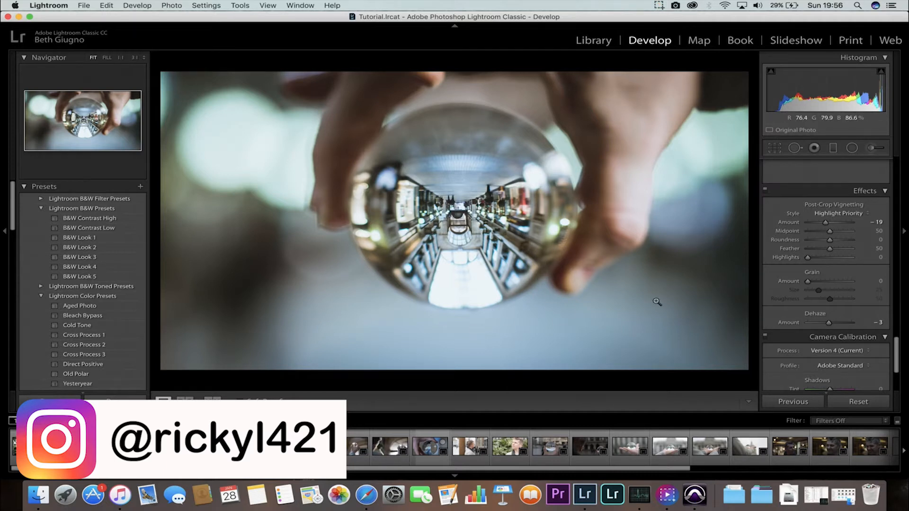
mouse_move(828, 322)
left_mouse_down()
mouse_move(760, 322)
mouse_move(832, 333)
left_mouse_up()
Compare the edited photo with its before view.
scroll(815, 303, "down", 5)
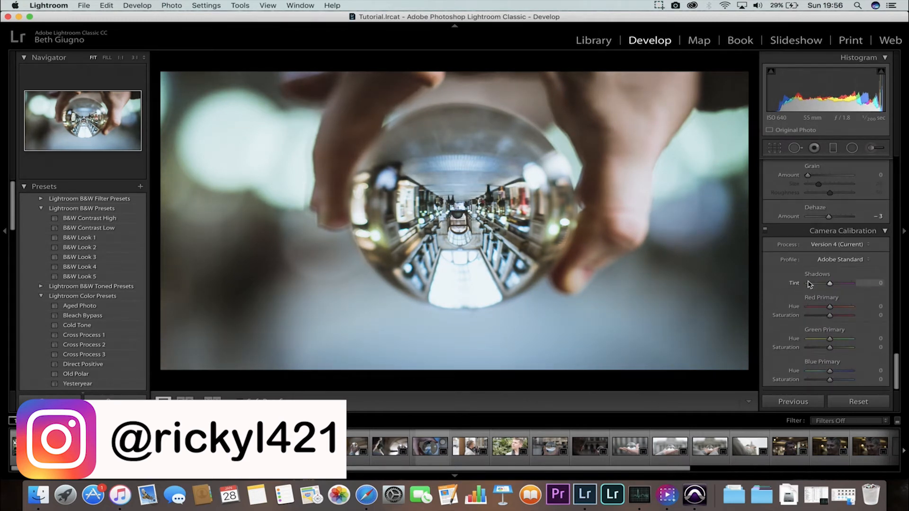
key("backslash")
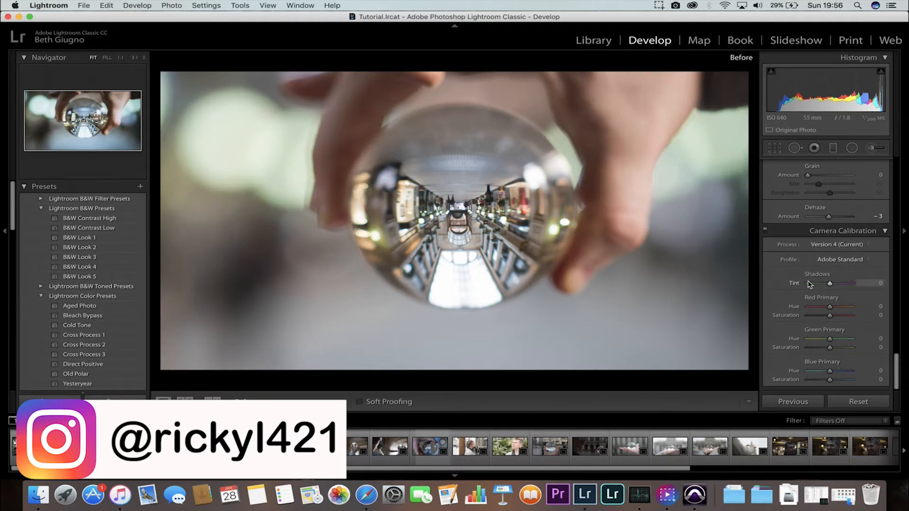
key("backslash")
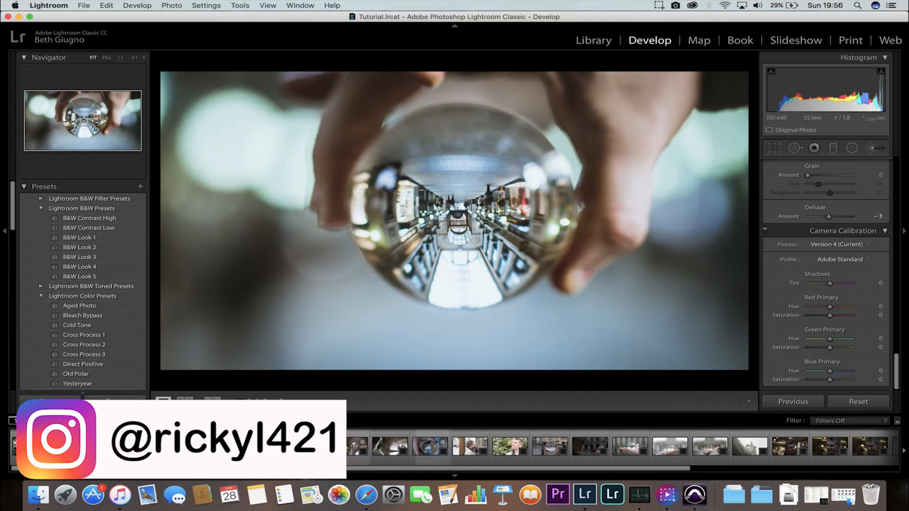
Select the next crystal-ball photo and set Exposure -0.10, Contrast -36, Highlights -34, Shadows +39, Whites +51 and Blacks -35.
left_click(384, 448)
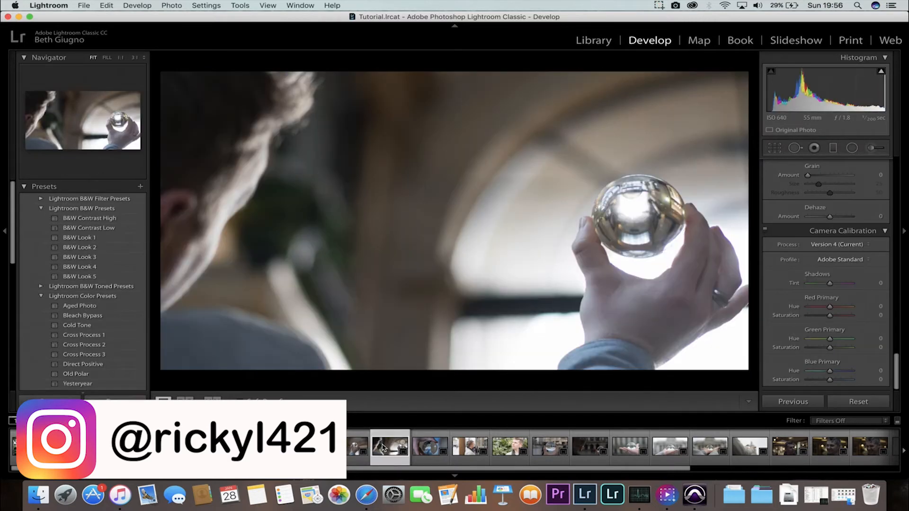
scroll(788, 282, "up", 15)
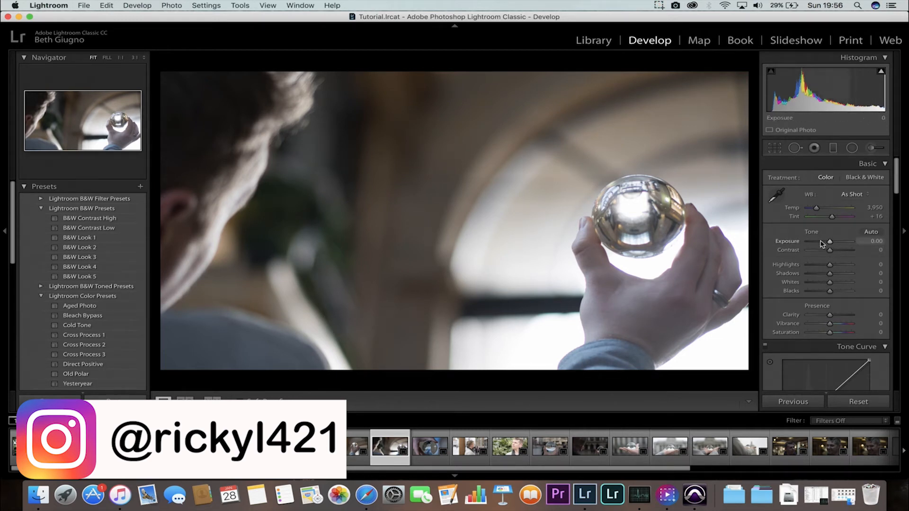
left_click_drag(829, 243, 822, 294)
Shape an S-curve on the RGB tone curve by lowering the shadows and raising the upper midtones.
scroll(824, 298, "down", 3)
left_click_drag(806, 333, 807, 337)
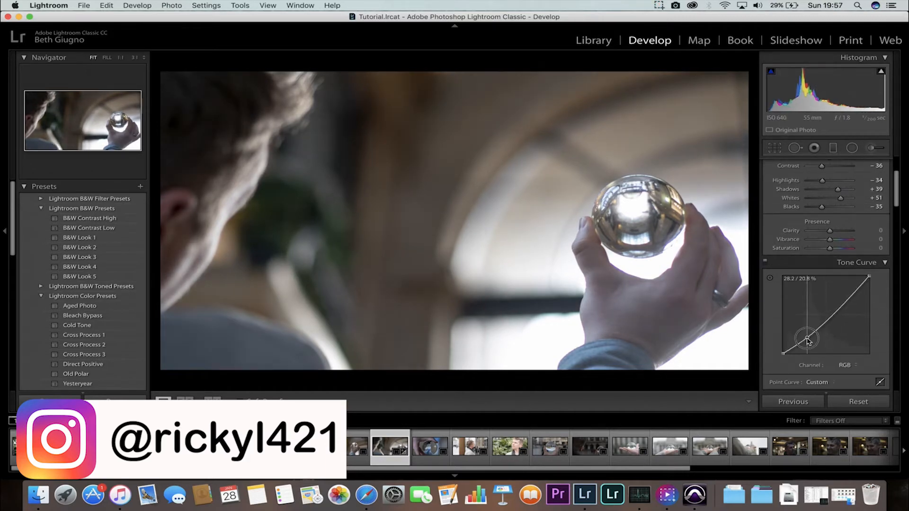
left_click_drag(844, 306, 843, 294)
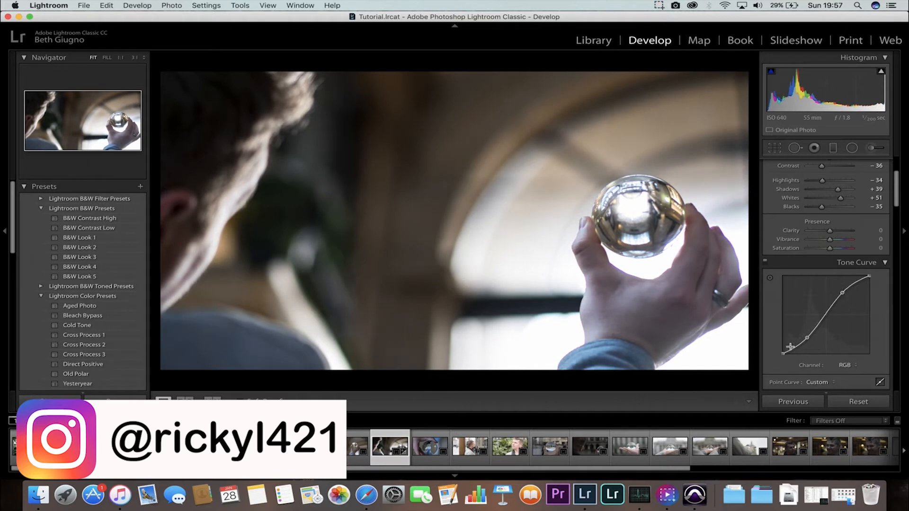
left_click_drag(783, 354, 784, 350)
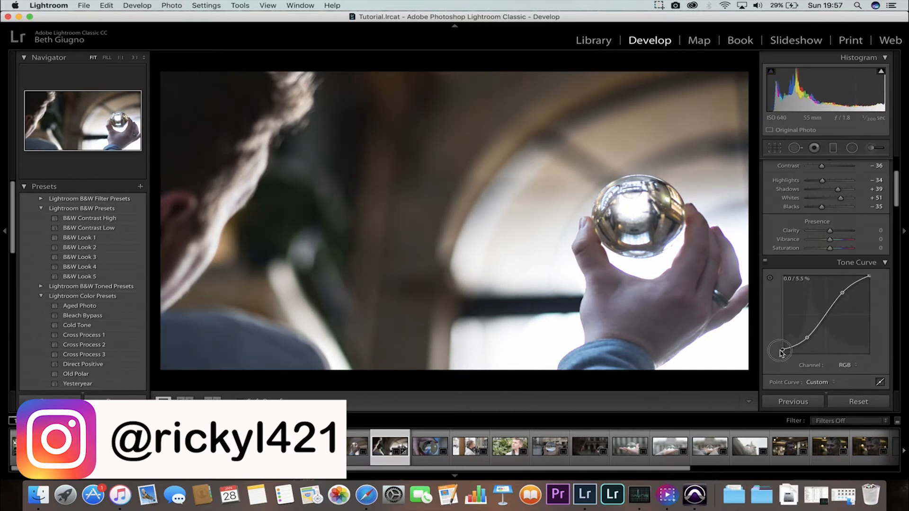
left_click_drag(871, 277, 875, 280)
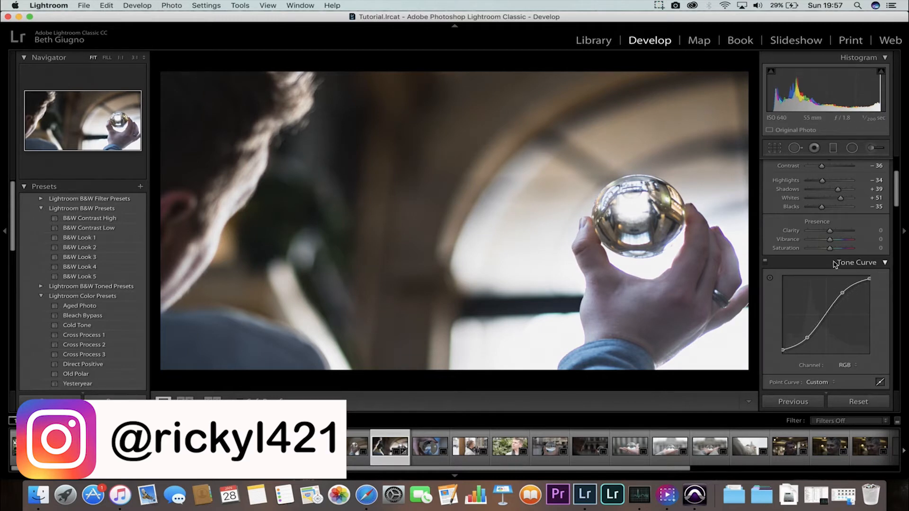
Set Clarity to +7, Vibrance to -22 and Saturation to +36.
key("backslash")
key("backslash")
left_click_drag(827, 233, 834, 233)
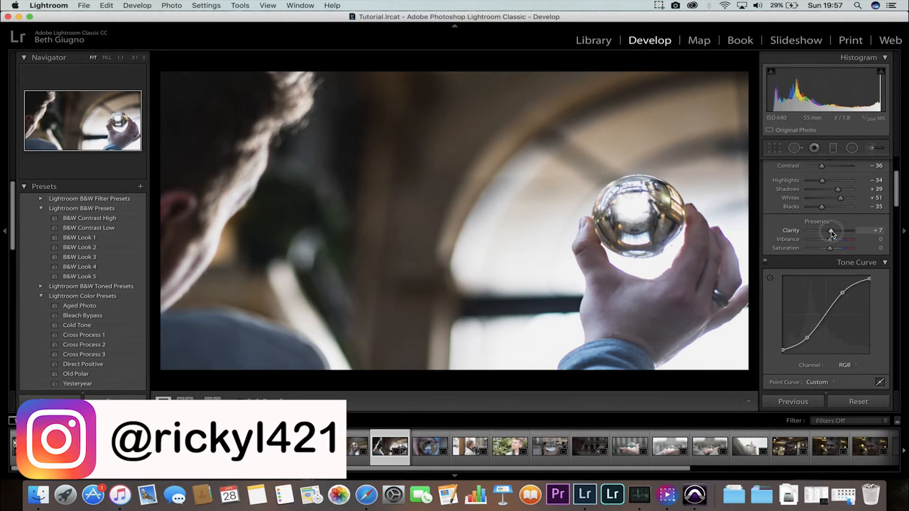
left_click_drag(824, 241, 837, 249)
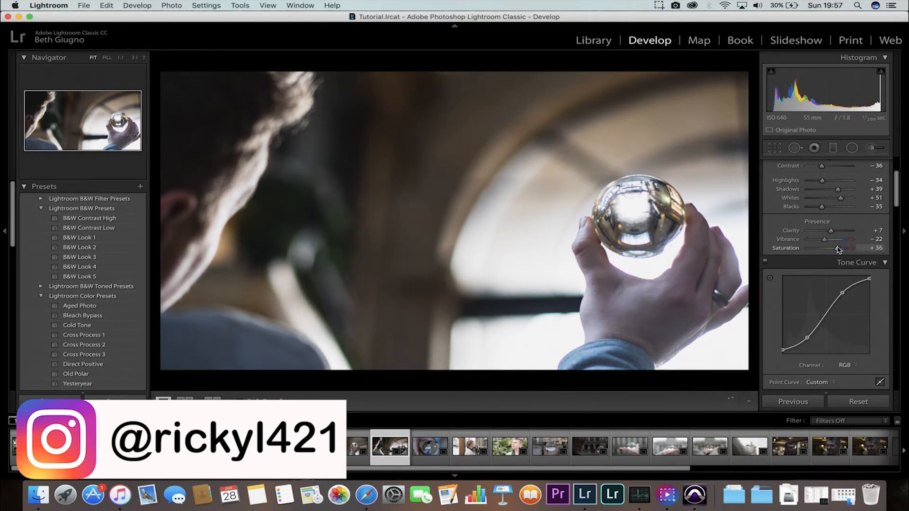
Set Contrast to -27 and the white balance Temp to 4,214.
scroll(824, 244, "up", 4)
left_click_drag(823, 250, 823, 253)
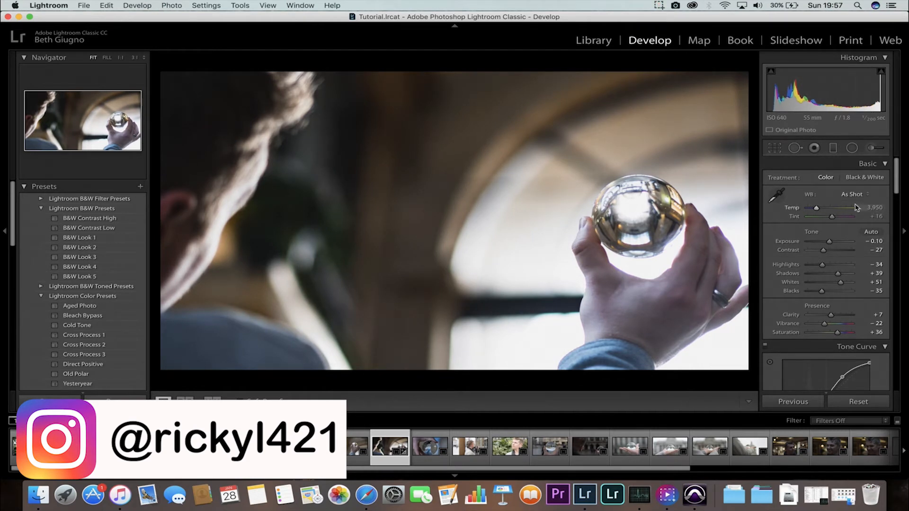
left_click_drag(819, 210, 818, 211)
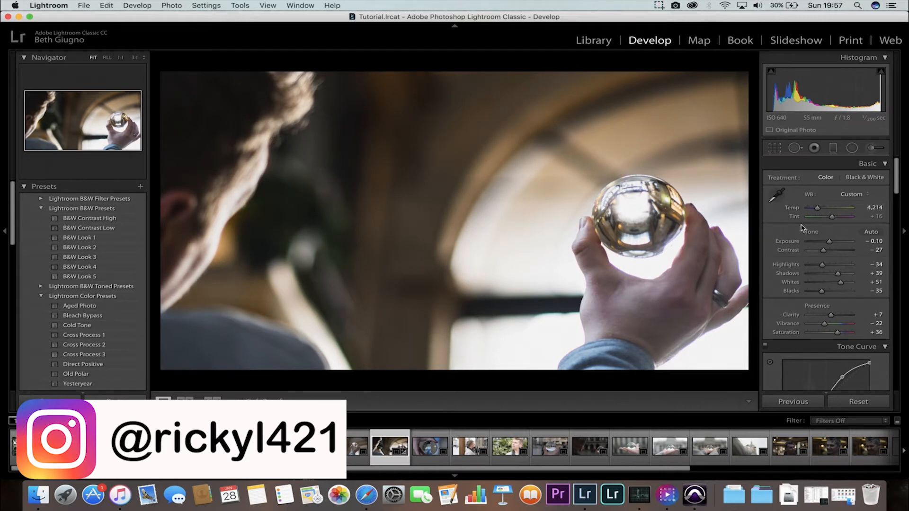
Set HSL Saturation to Orange -10, Yellow +38, Green -21 and Blue +29.
scroll(800, 225, "down", 4)
scroll(801, 225, "up", 4)
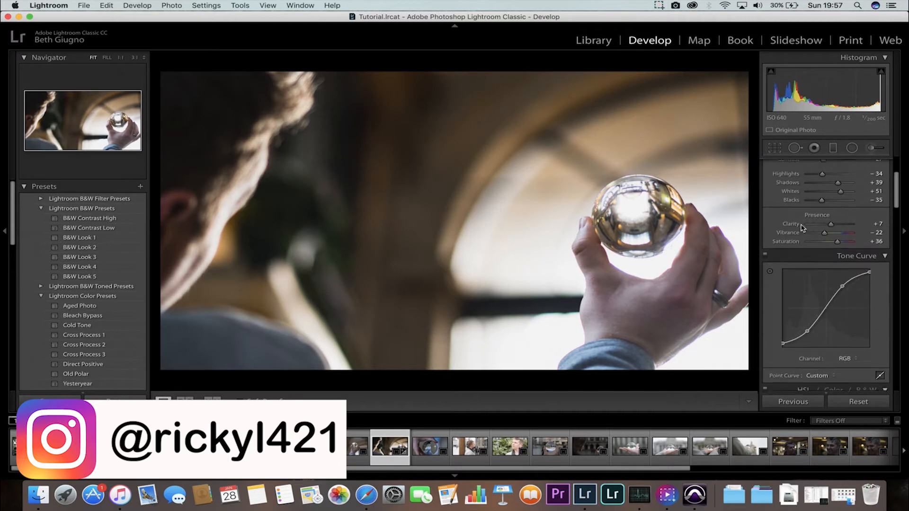
scroll(802, 228, "down", 4)
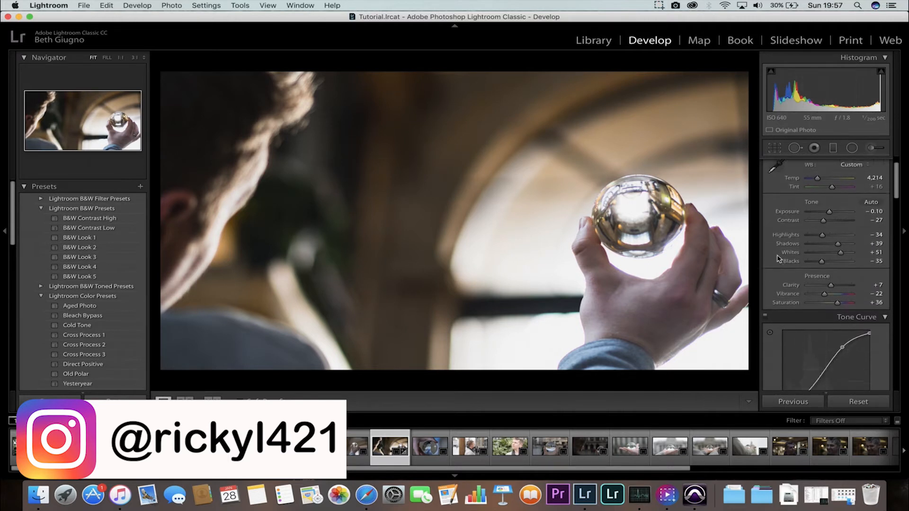
scroll(777, 259, "down", 2)
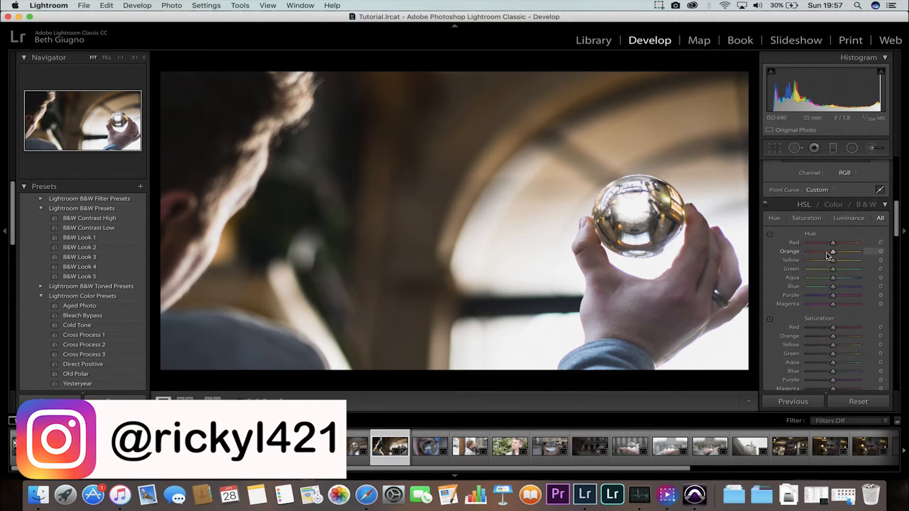
scroll(835, 256, "down", 2)
mouse_move(833, 282)
left_mouse_down()
mouse_move(824, 283)
mouse_move(845, 293)
left_mouse_up()
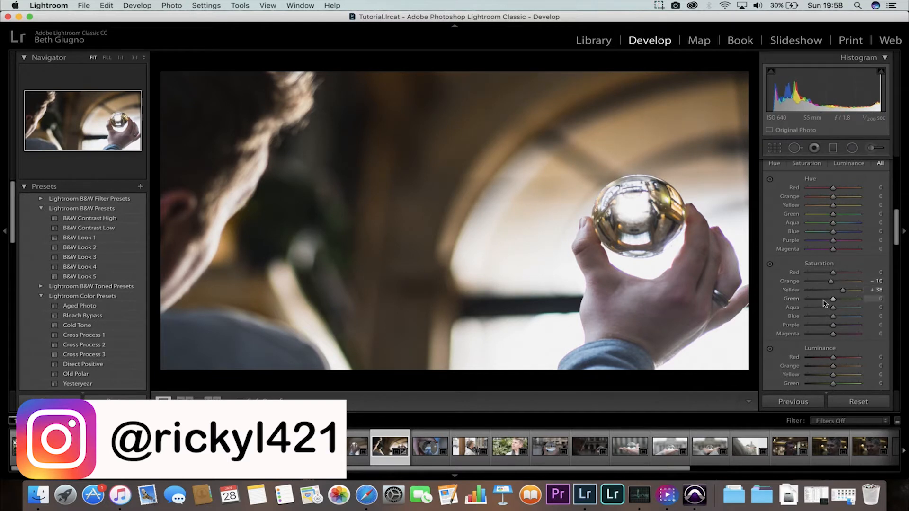
left_click_drag(825, 299, 824, 299)
left_click_drag(763, 319, 824, 317)
mouse_move(833, 318)
left_mouse_down()
mouse_move(847, 318)
mouse_move(828, 320)
left_mouse_up()
Set HSL Luminance to Red -11, Orange +15, Yellow +29, Green +30, Aqua +21 and Blue +16.
scroll(803, 276, "down", 3)
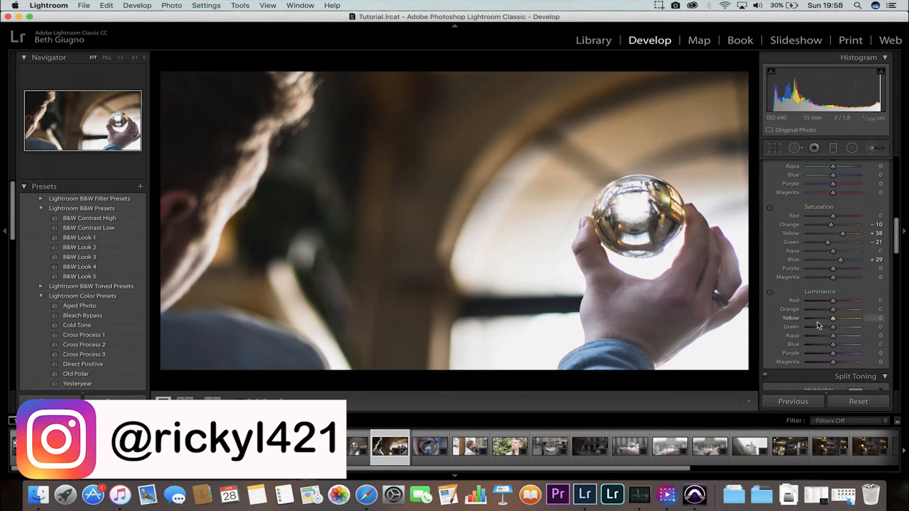
mouse_move(827, 322)
left_mouse_down()
mouse_move(848, 320)
mouse_move(823, 310)
mouse_move(838, 312)
left_mouse_up()
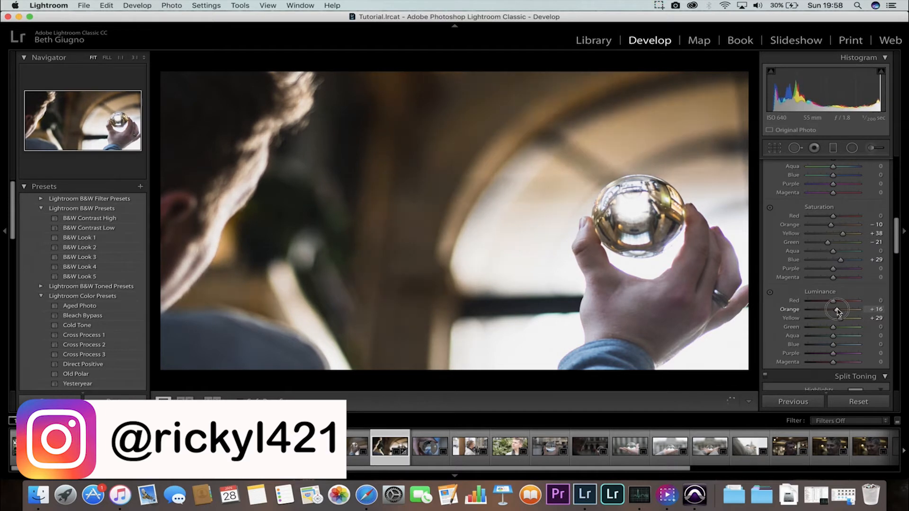
left_click_drag(833, 301, 830, 303)
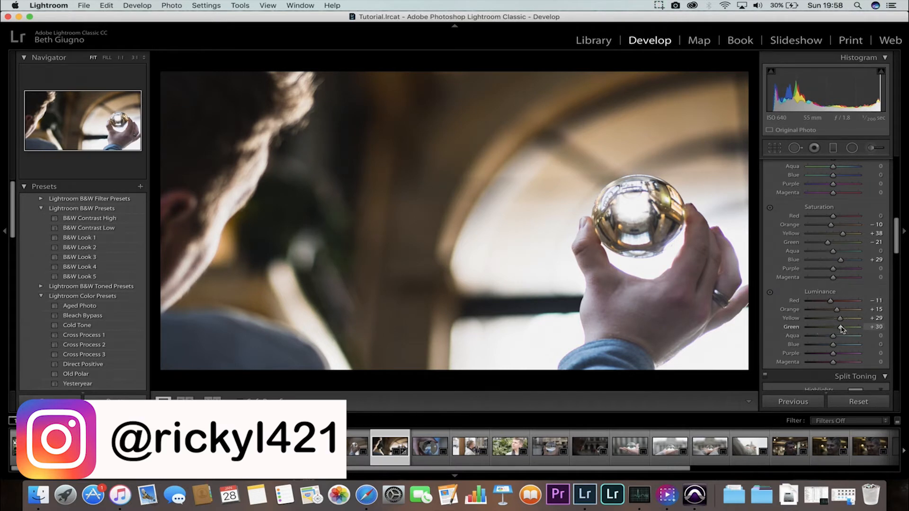
scroll(814, 314, "down", 2)
left_click_drag(834, 325, 838, 328)
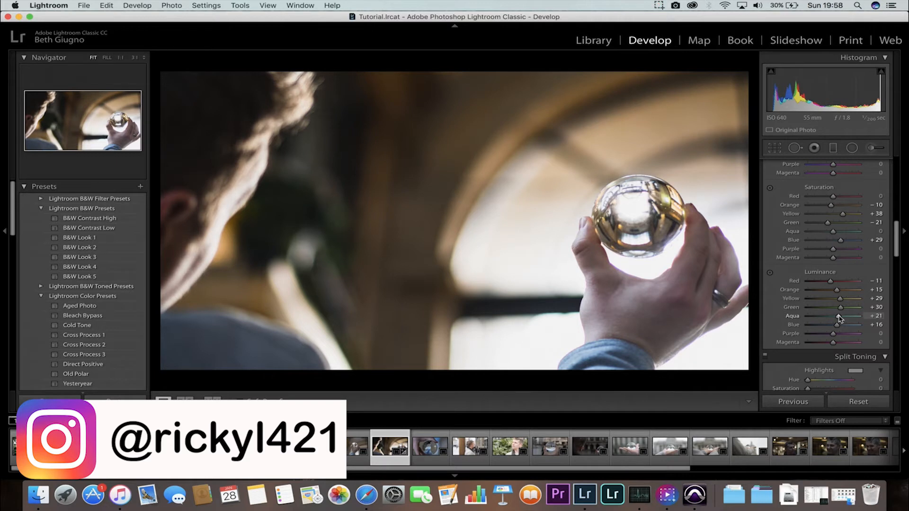
scroll(827, 297, "up", 10)
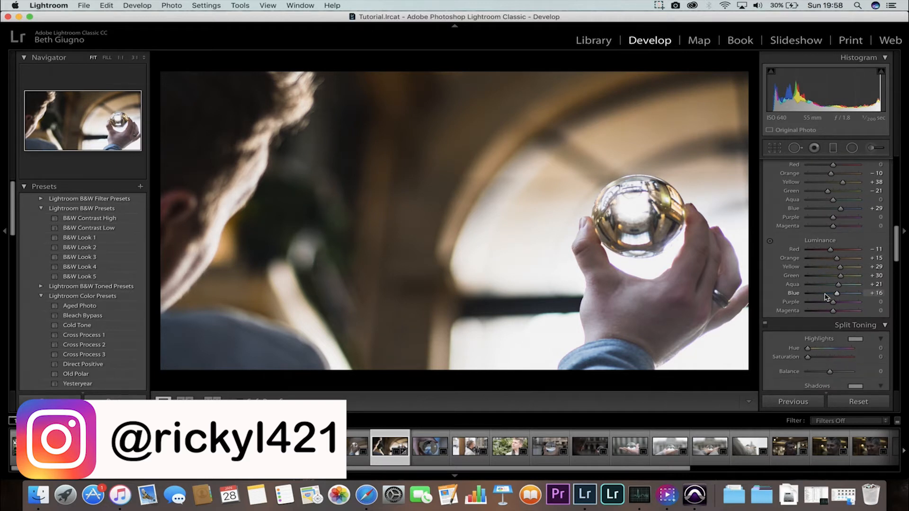
scroll(827, 297, "up", 5)
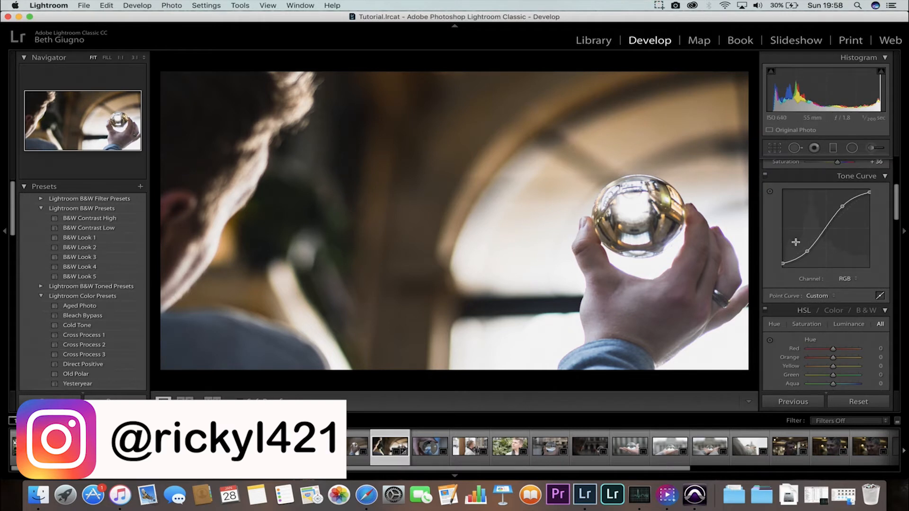
scroll(798, 245, "down", 20)
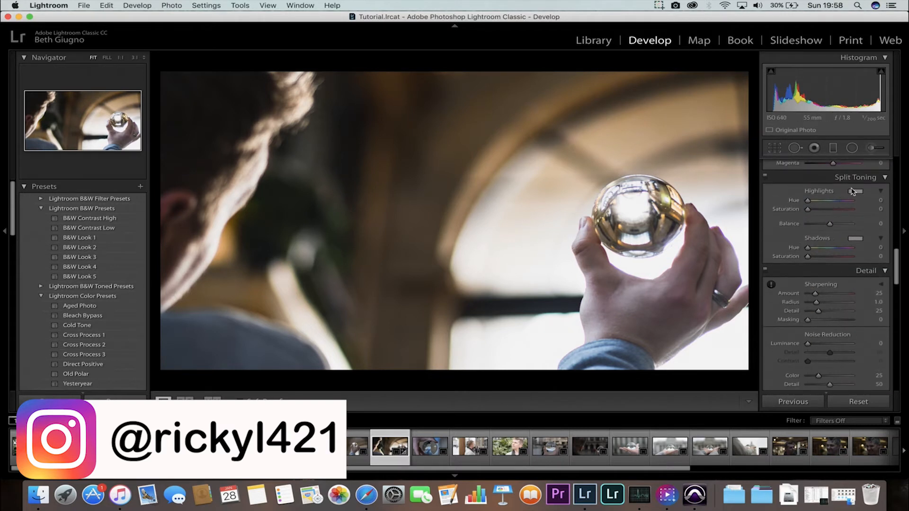
scroll(860, 189, "up", 20)
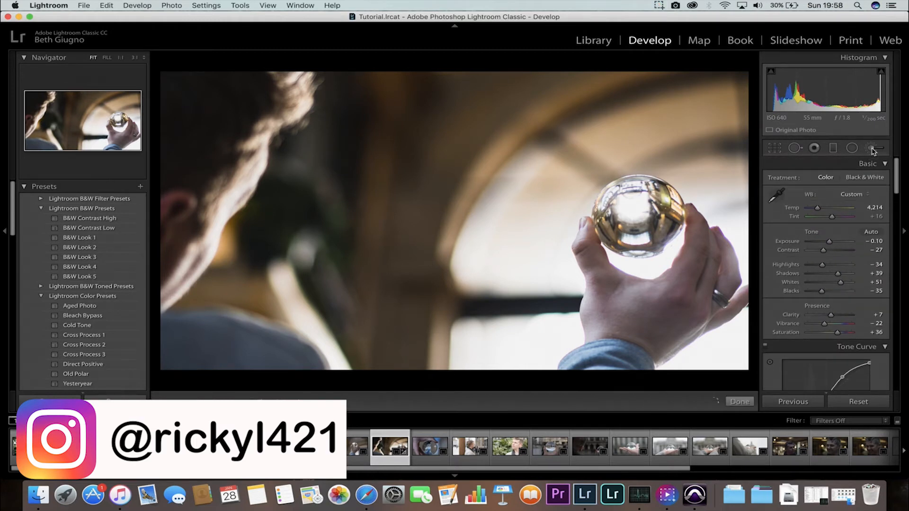
Paint an Adjustment Brush stroke over the bright window area at the photo's upper right and set its Temp to 50.
left_click(873, 148)
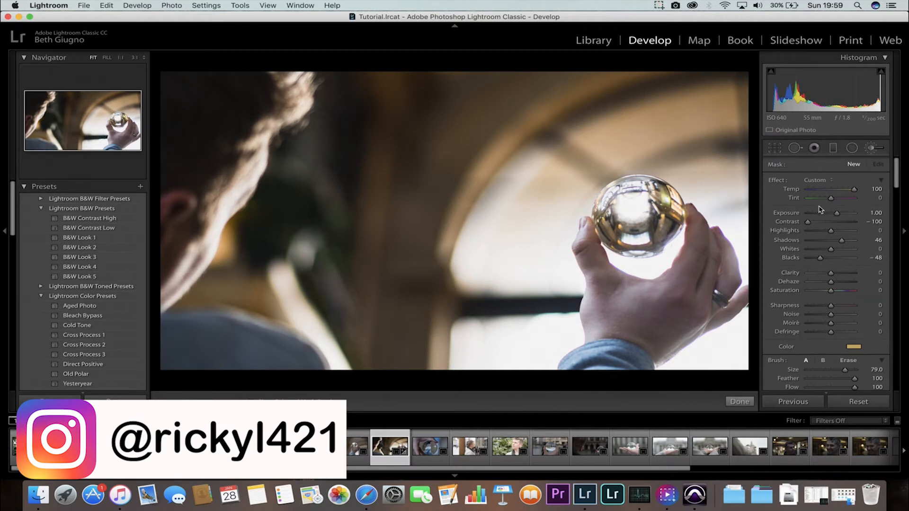
scroll(820, 210, "down", 1)
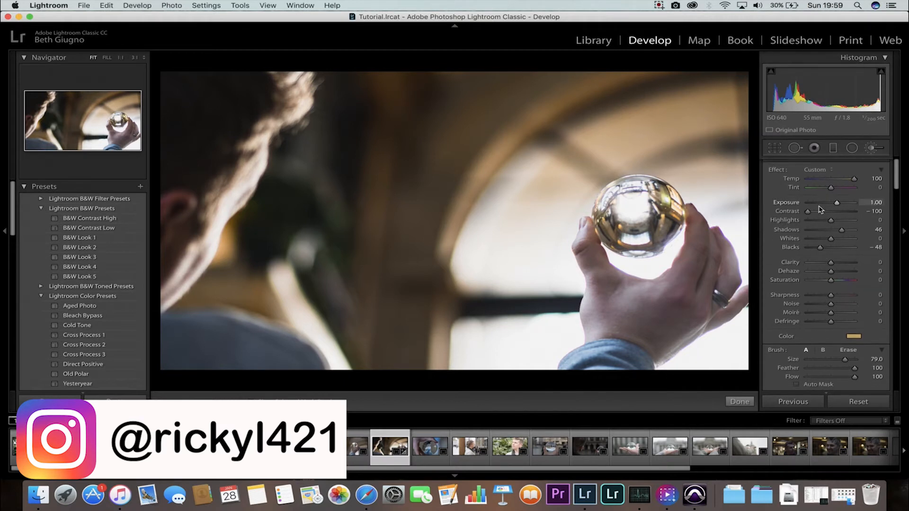
left_click(857, 336)
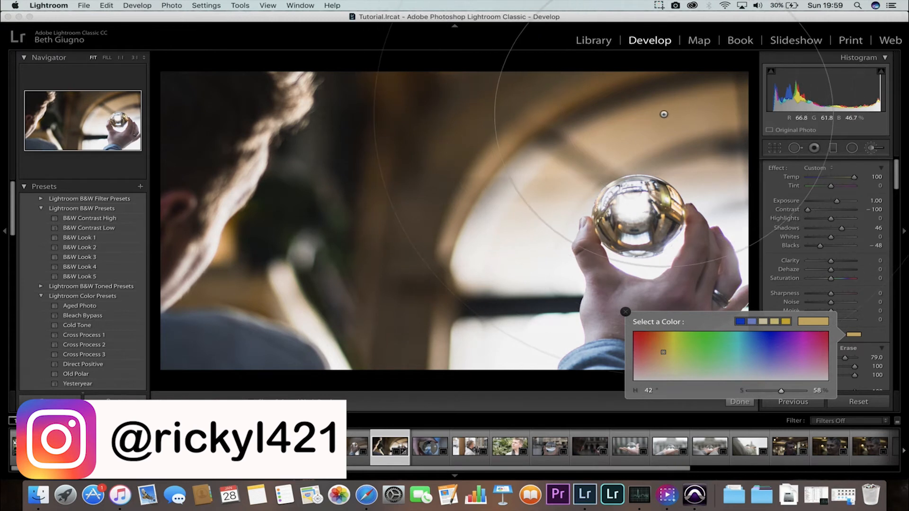
left_click(664, 114)
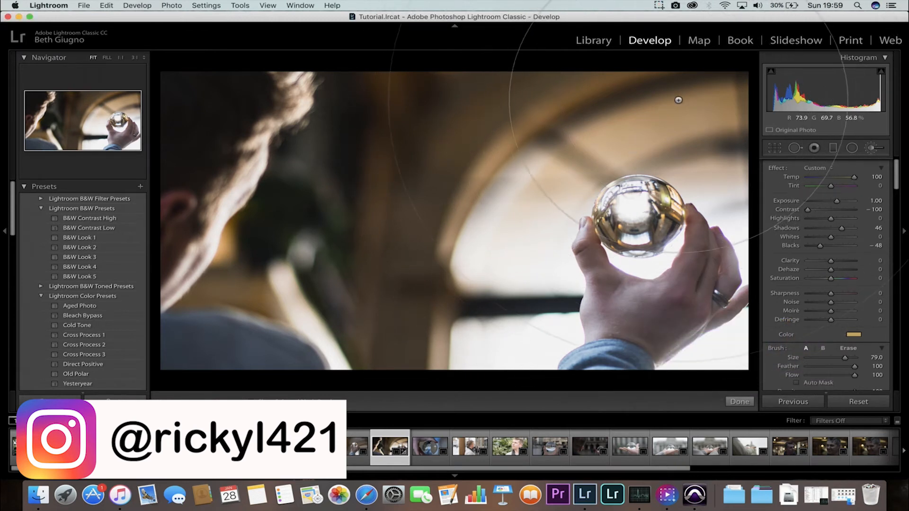
left_click_drag(682, 98, 696, 164)
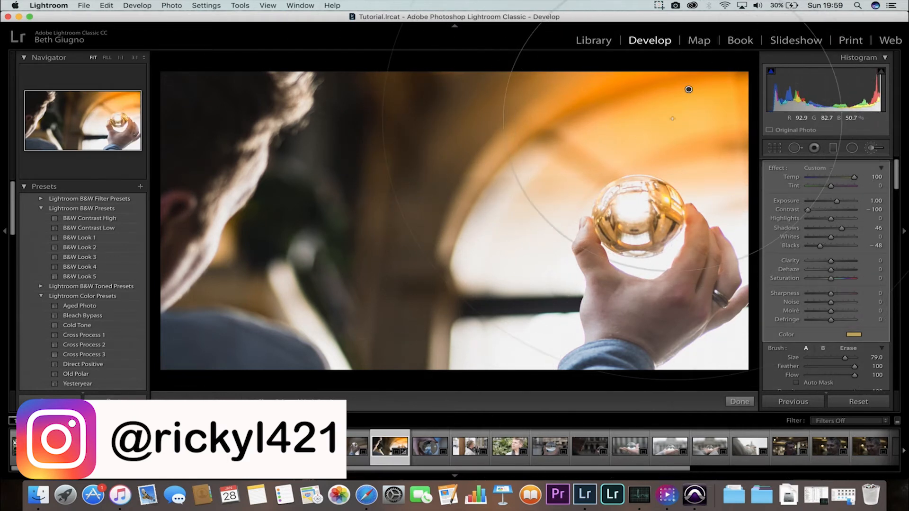
mouse_move(689, 90)
left_mouse_down()
mouse_move(836, 33)
mouse_move(748, 68)
left_mouse_up()
left_click_drag(855, 177, 844, 179)
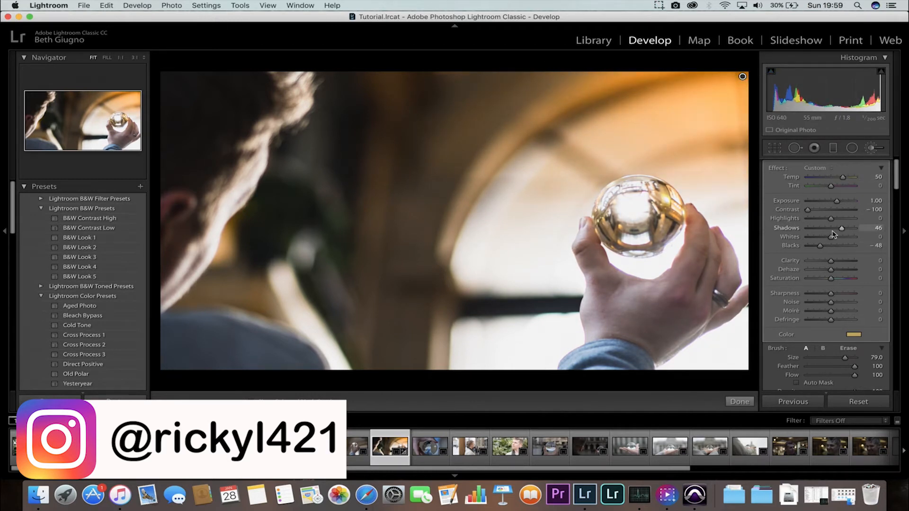
Raise the brush Exposure to 1.69 and set the brush color to hue 63, saturation 22.
left_click_drag(837, 201, 840, 203)
left_click(853, 335)
left_click(663, 366)
mouse_move(663, 367)
left_mouse_down()
mouse_move(673, 352)
mouse_move(675, 370)
left_mouse_up()
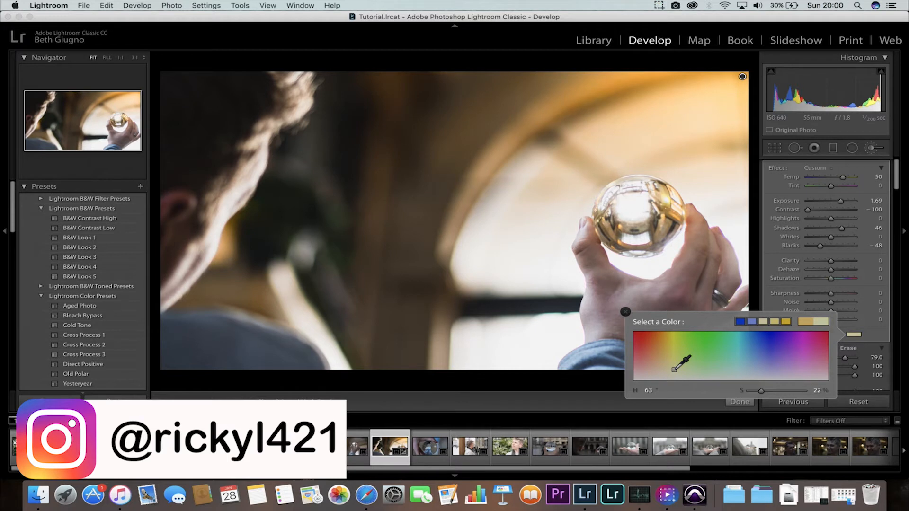
left_click(857, 336)
Set the brush Blacks to 48, paint over the upper-right window area, and undo the last stray dab.
left_click_drag(821, 247, 843, 251)
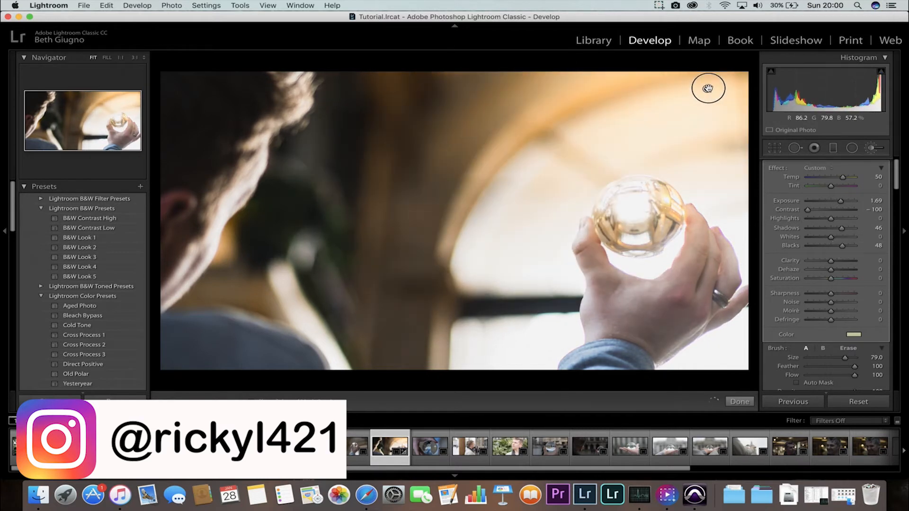
left_click_drag(721, 74, 747, 53)
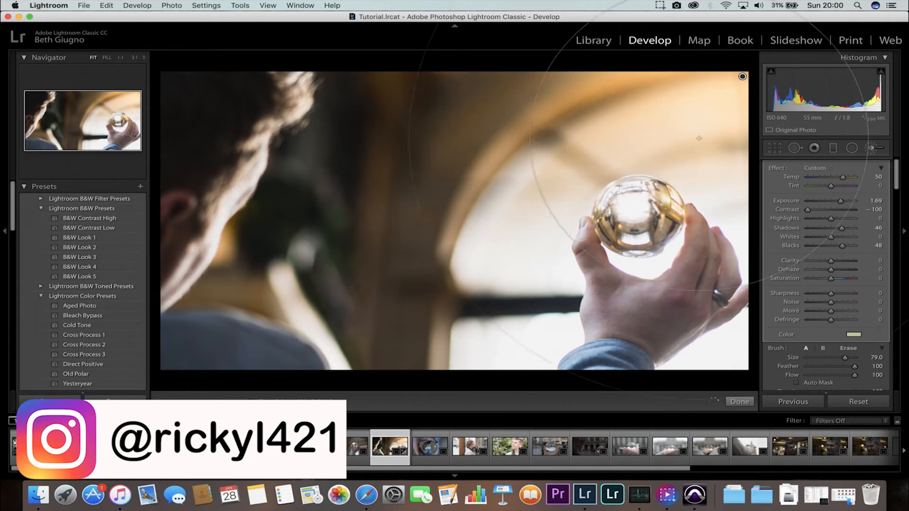
left_click(743, 96)
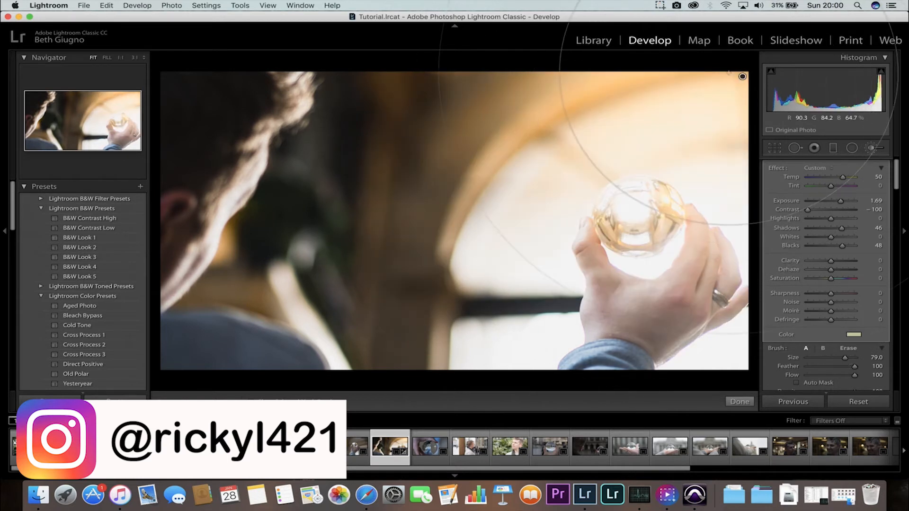
key("super+z")
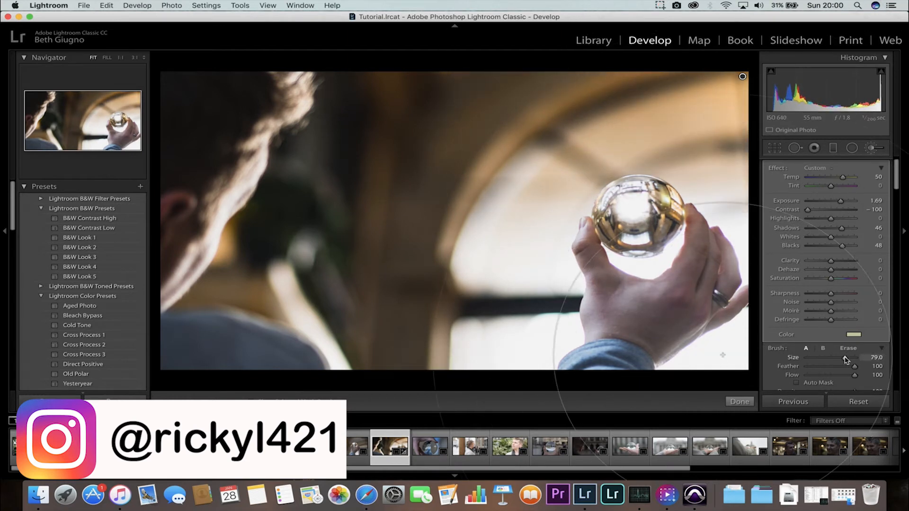
Reduce the brush Size to 72 and paint along the photo's top-right corner and edge, undoing one dab.
left_click_drag(846, 360, 842, 359)
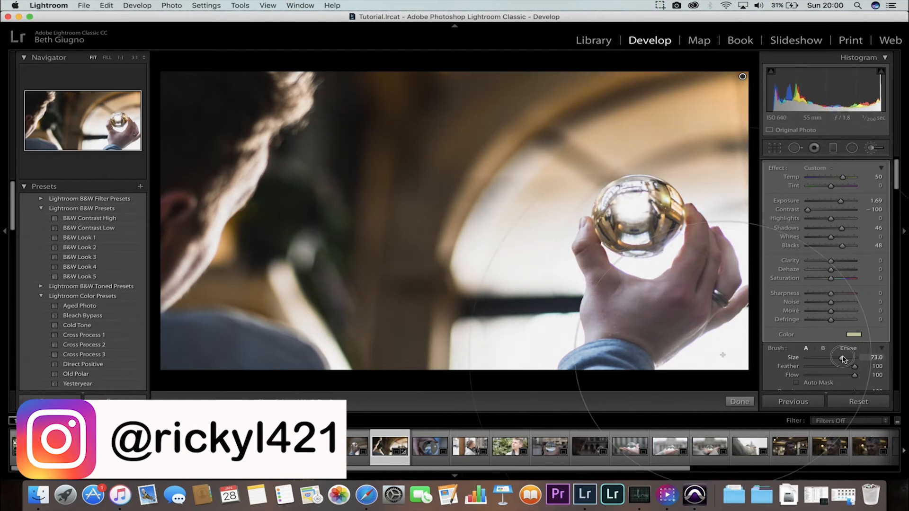
left_click(744, 76)
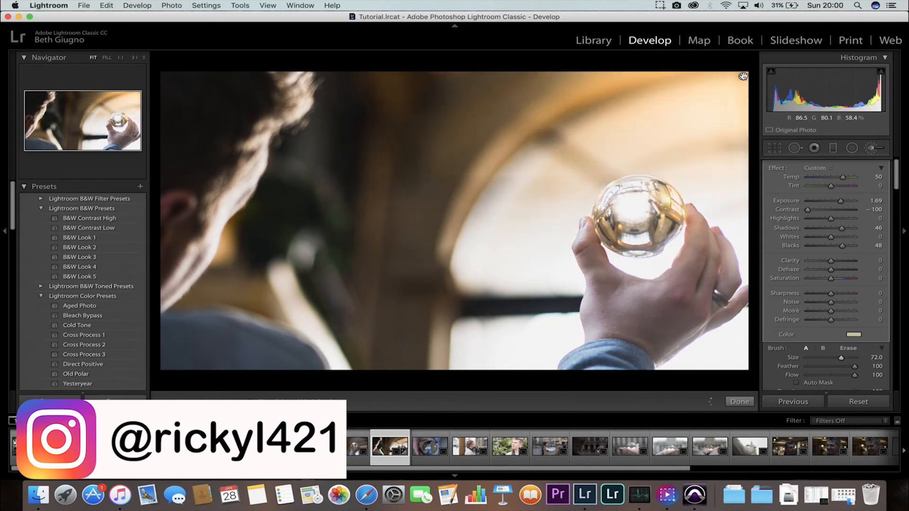
key("super+z")
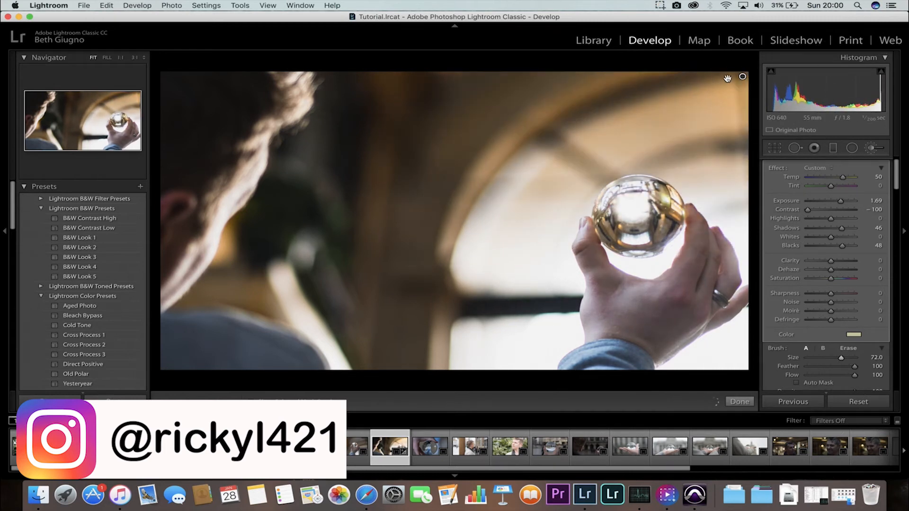
mouse_move(742, 76)
left_mouse_down()
mouse_move(879, 26)
mouse_move(733, 69)
mouse_move(647, 131)
mouse_move(705, 97)
mouse_move(704, 77)
left_mouse_up()
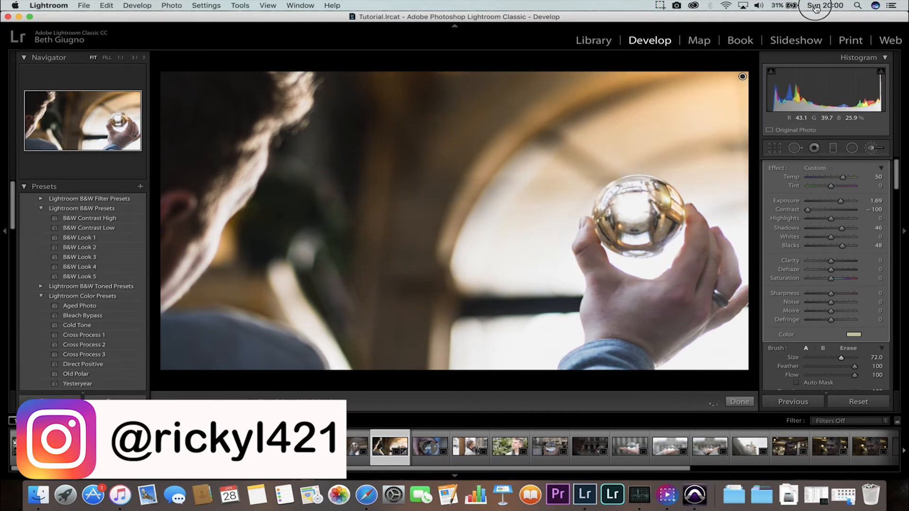
mouse_move(694, 18)
left_mouse_down()
mouse_move(601, 19)
mouse_move(747, 4)
left_mouse_up()
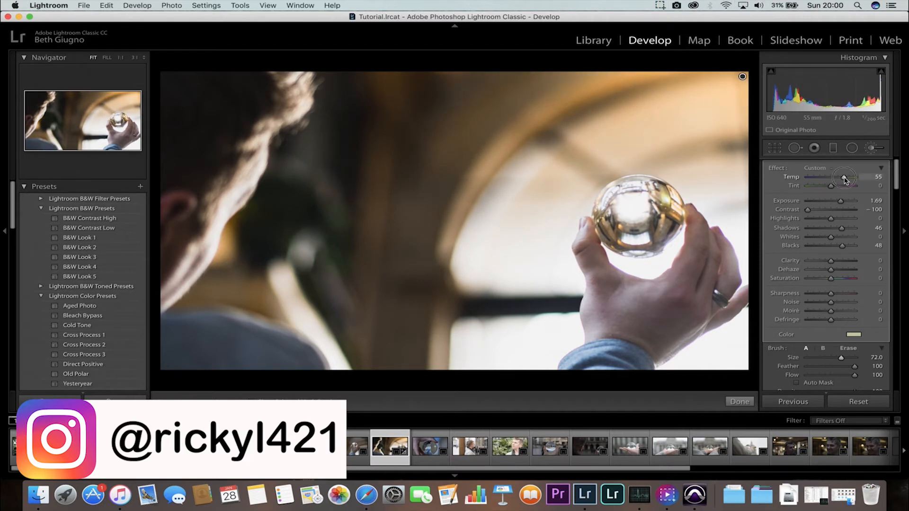
Set the brush Temp to 39 and the brush color to hue 56, saturation 37.
left_click_drag(849, 179, 834, 178)
left_click(854, 334)
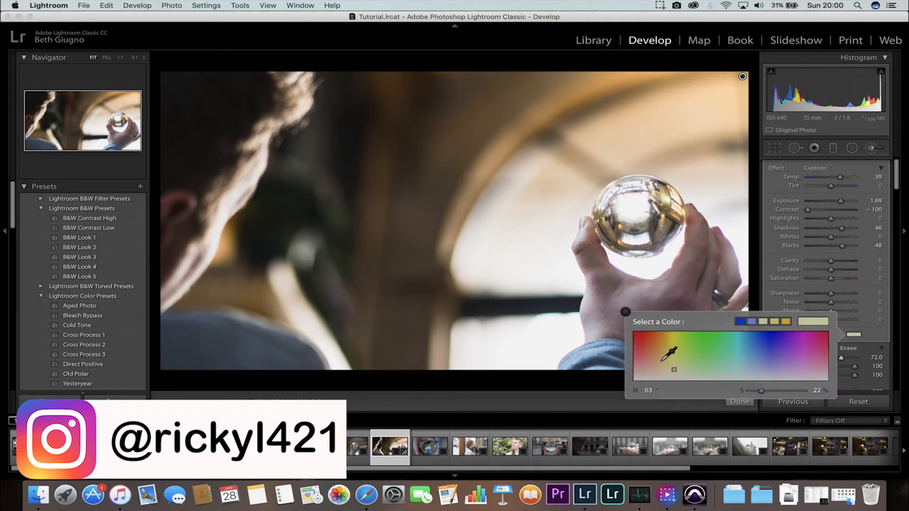
left_click_drag(671, 372, 670, 361)
left_click(857, 338)
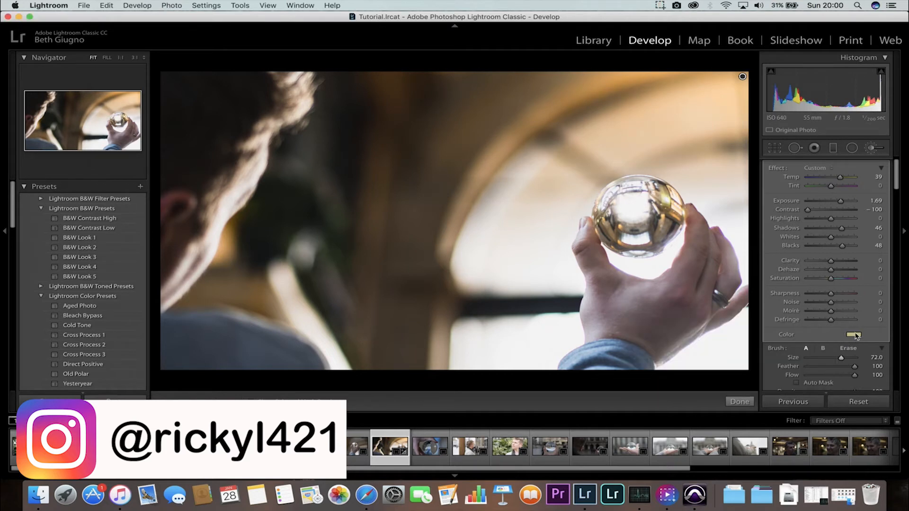
left_click(855, 337)
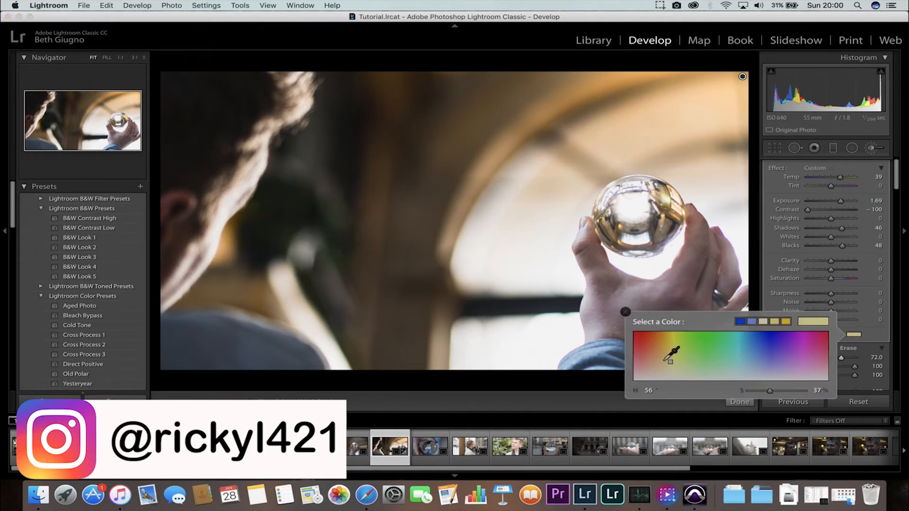
left_click_drag(670, 362, 674, 344)
left_click(855, 337)
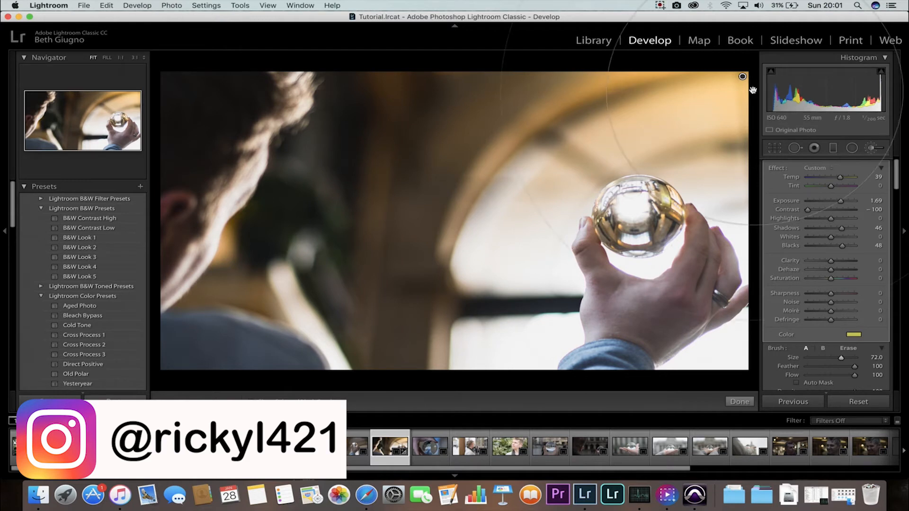
Delete the adjustment brush pin and undo the deletion.
key("Delete")
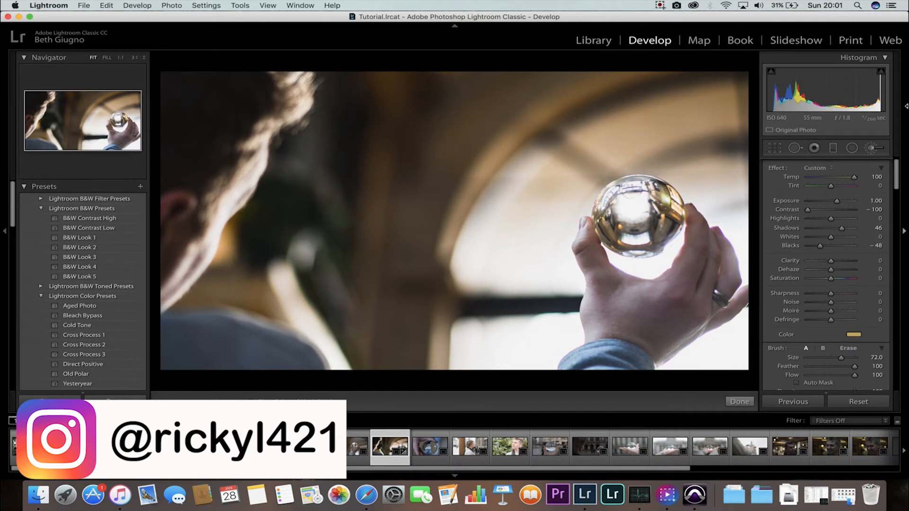
key("super+z")
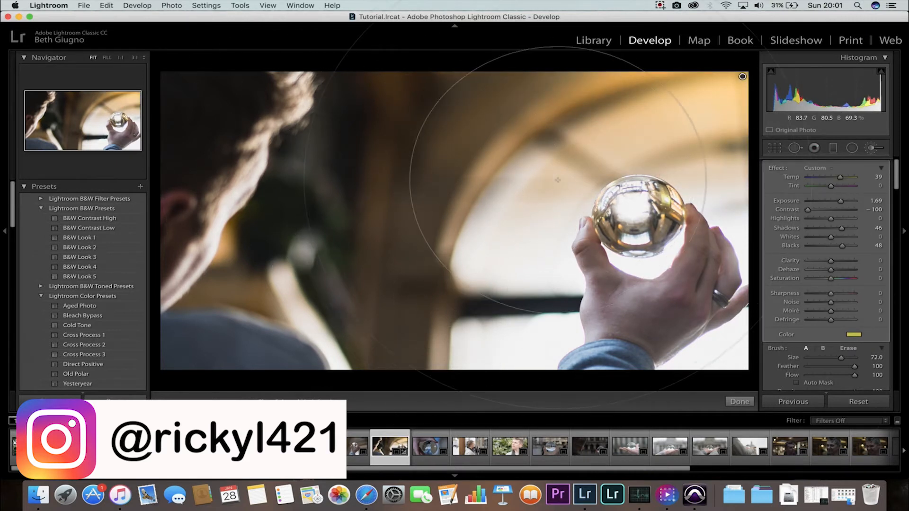
Paint another stroke over the upper-right window and set the brush Saturation to -59.
left_click_drag(743, 78, 796, 55)
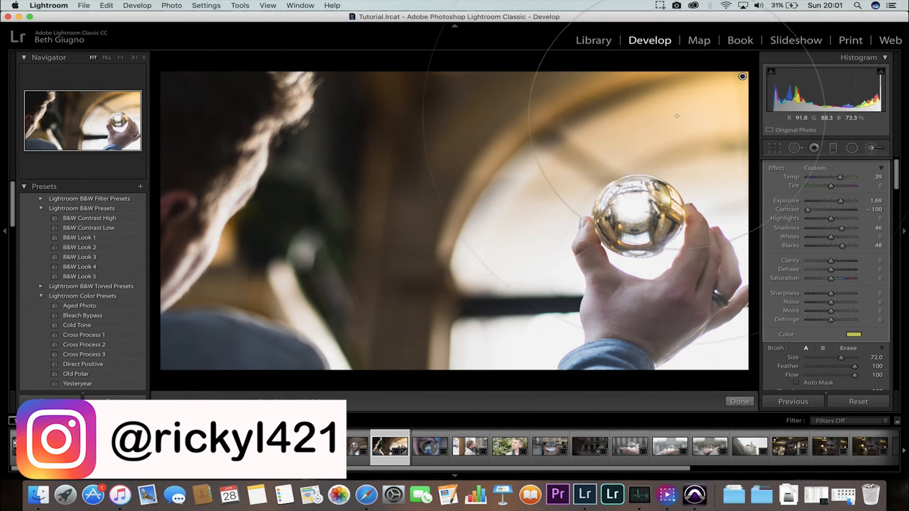
mouse_move(831, 279)
left_mouse_down()
mouse_move(818, 280)
mouse_move(842, 281)
mouse_move(771, 289)
mouse_move(858, 290)
mouse_move(788, 296)
mouse_move(827, 287)
mouse_move(817, 290)
left_mouse_up()
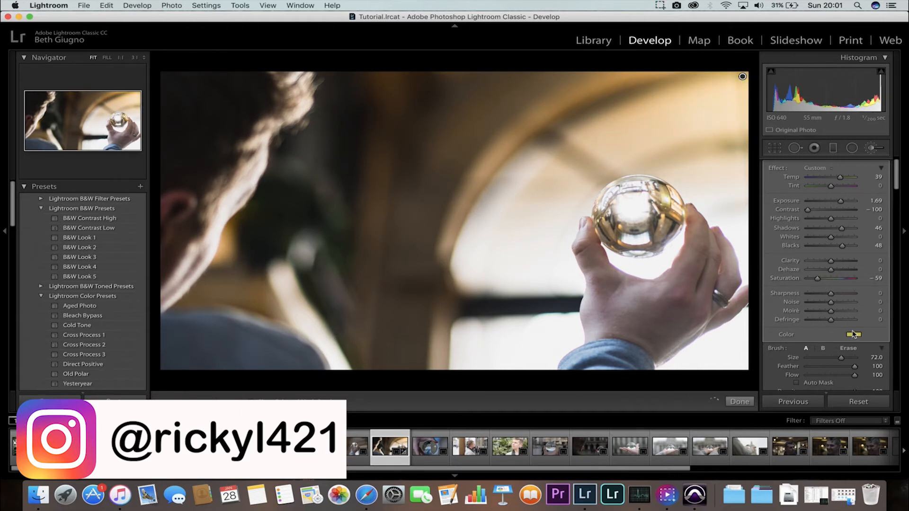
Set the brush Temp to 12 and the brush color to hue 59, saturation 17.
left_click_drag(841, 179, 835, 180)
left_click(855, 335)
left_click_drag(663, 356, 672, 372)
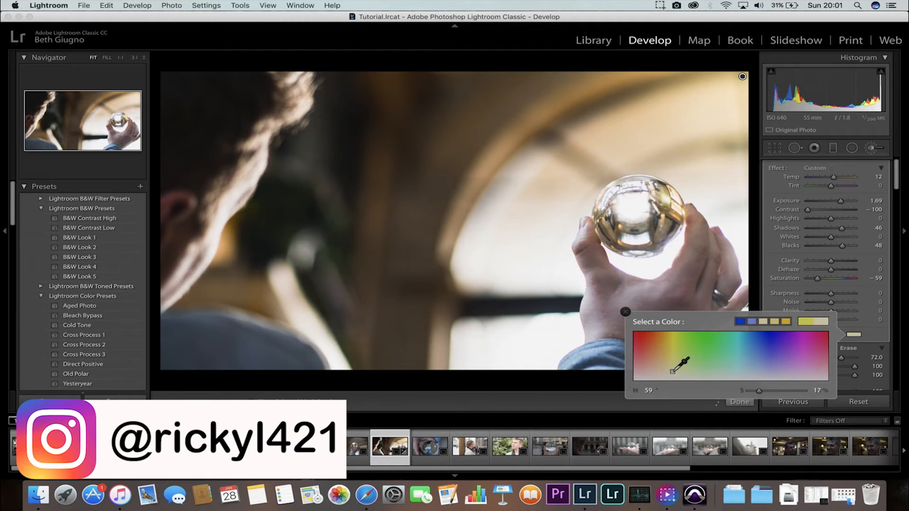
left_click(857, 335)
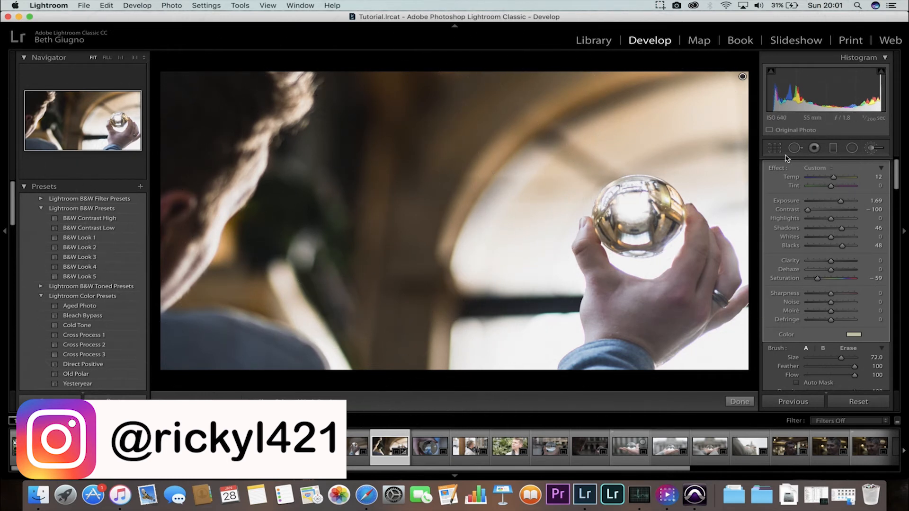
Close the Adjustment Brush and open the portrait of the man in front of foliage.
left_click(872, 150)
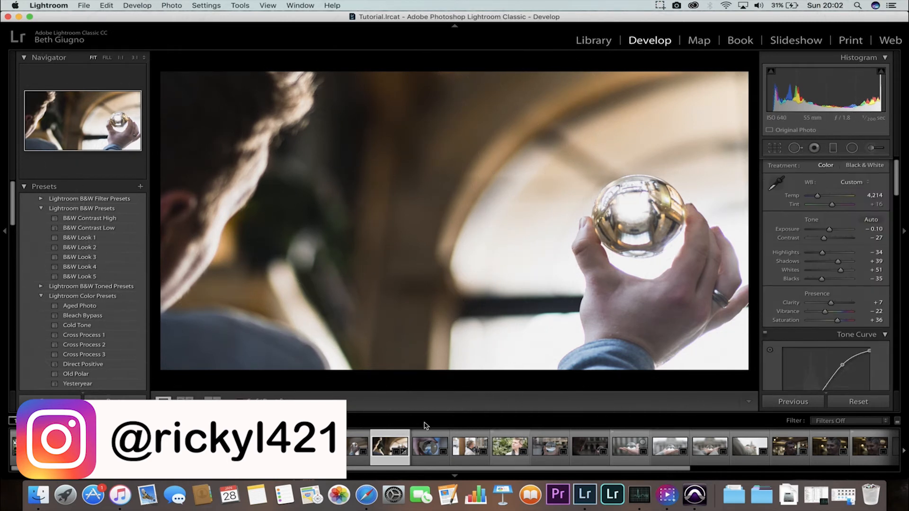
left_click(504, 446)
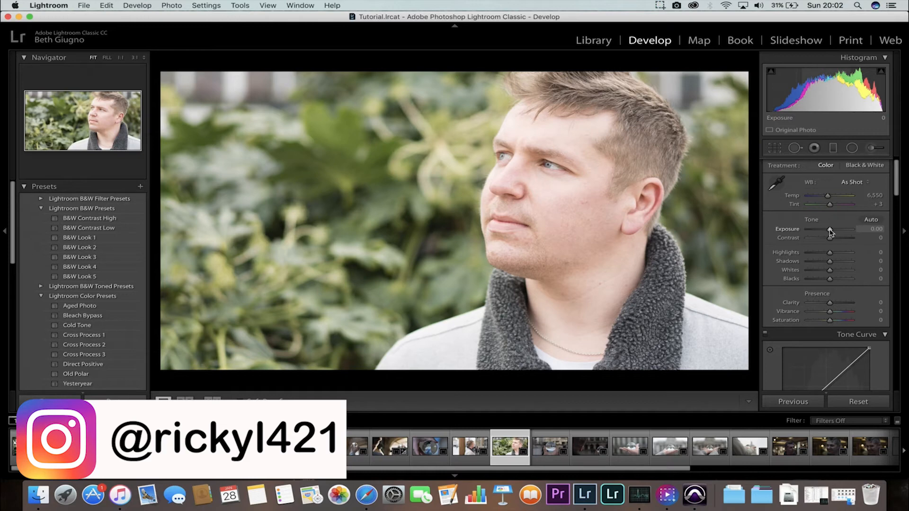
Set Exposure -0.85, Contrast -44, Highlights -35, Shadows +34, Whites +35 and Blacks -37 on the portrait.
left_click_drag(830, 231, 825, 232)
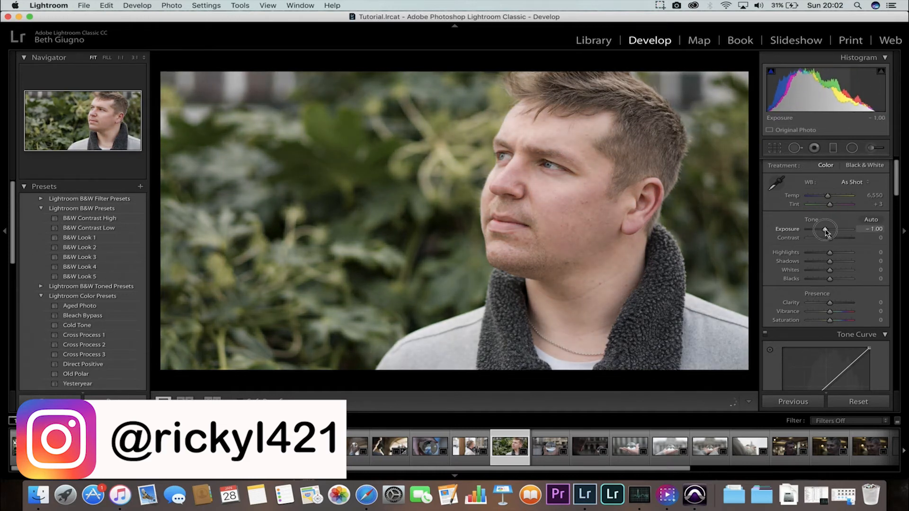
left_click_drag(826, 231, 827, 231)
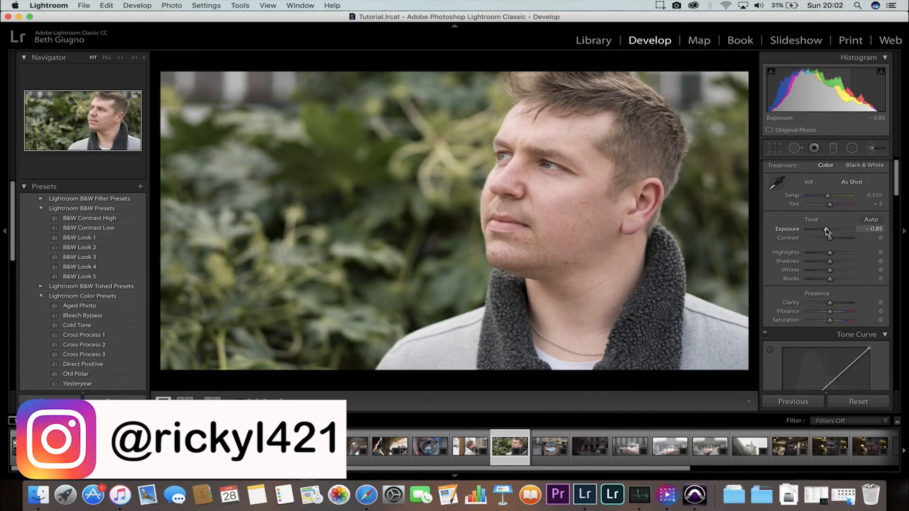
left_click_drag(823, 241, 823, 283)
Shape an S tone curve by lifting the highlight points and pulling down the shadow end.
scroll(824, 284, "down", 4)
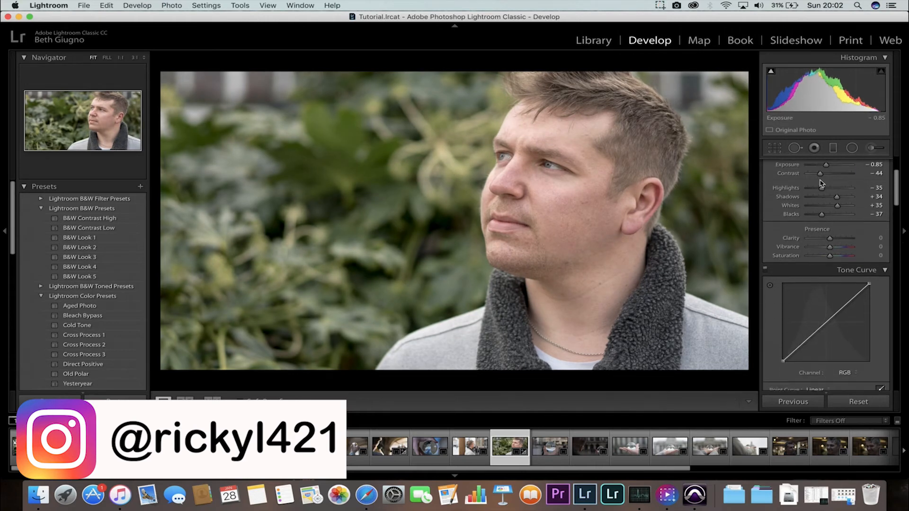
left_click_drag(806, 332, 808, 337)
left_click_drag(844, 302, 842, 296)
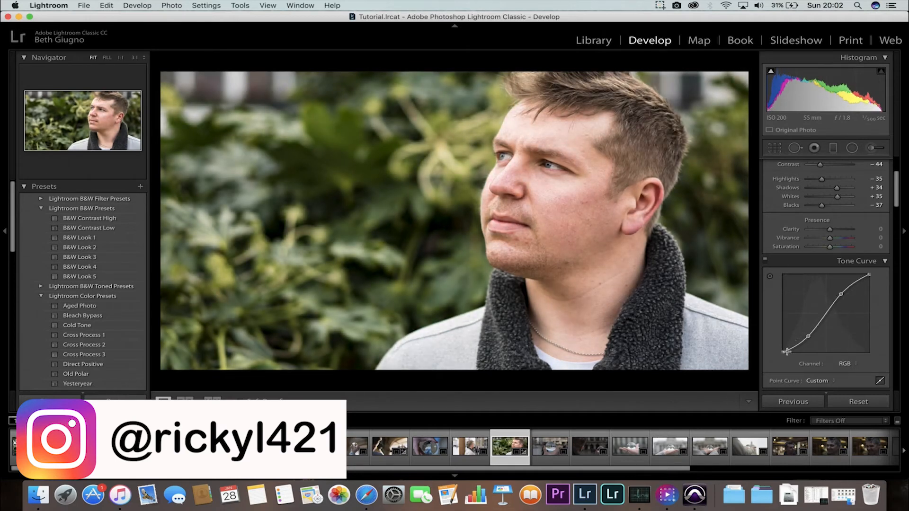
left_click_drag(870, 275, 865, 252)
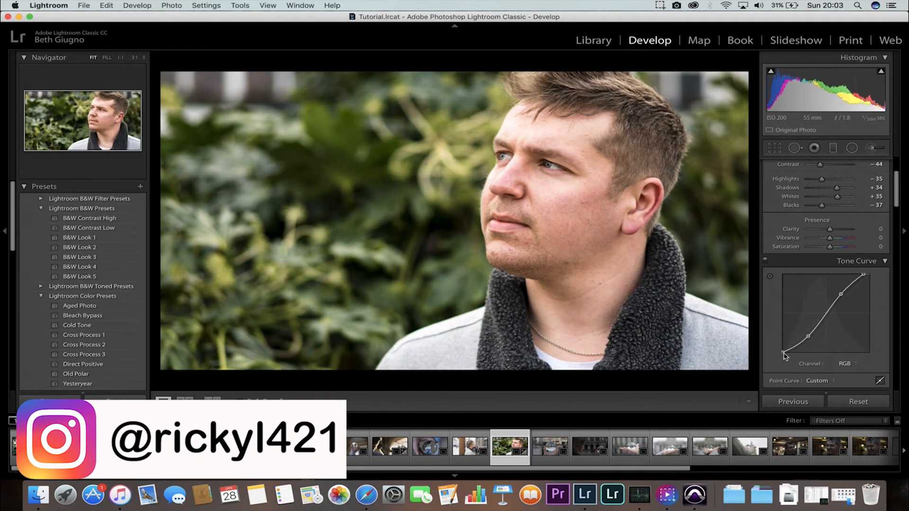
left_click_drag(783, 352, 776, 352)
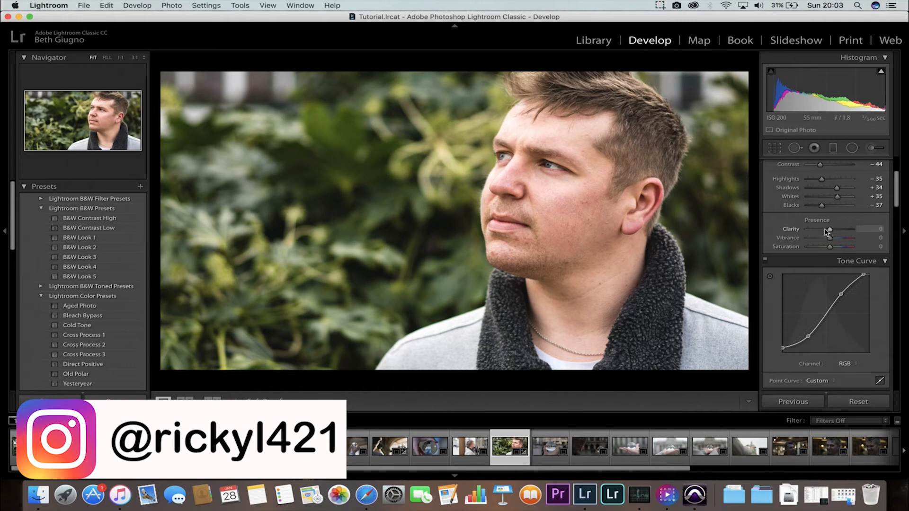
Set Clarity to -27, Vibrance to -30 and Saturation to +21.
left_click_drag(827, 232, 825, 233)
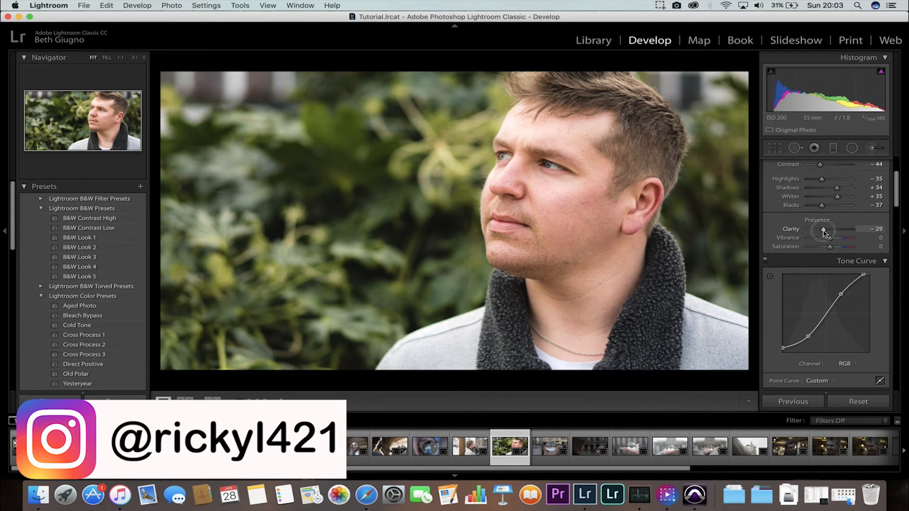
left_click_drag(824, 232, 826, 239)
double_click(826, 239)
left_click_drag(827, 241, 840, 248)
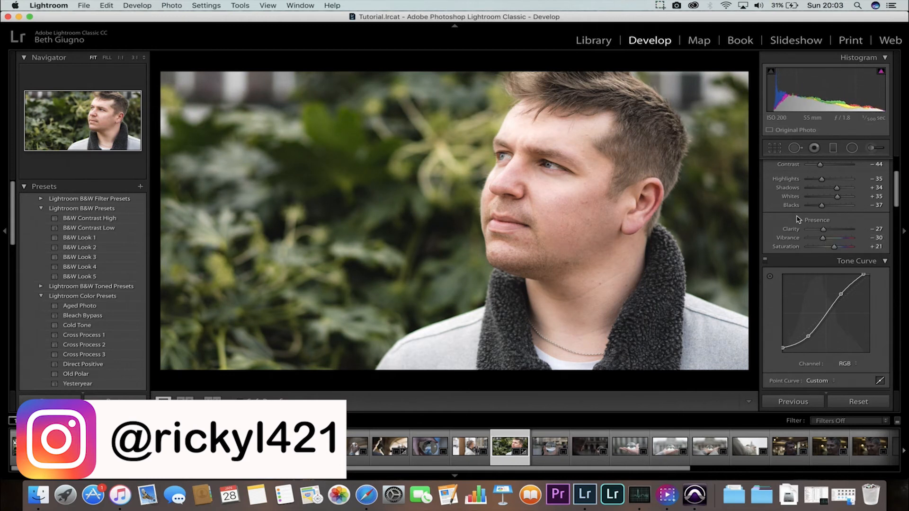
Set HSL Hue to Orange -9, Yellow +50 and Green +35.
scroll(800, 218, "down", 10)
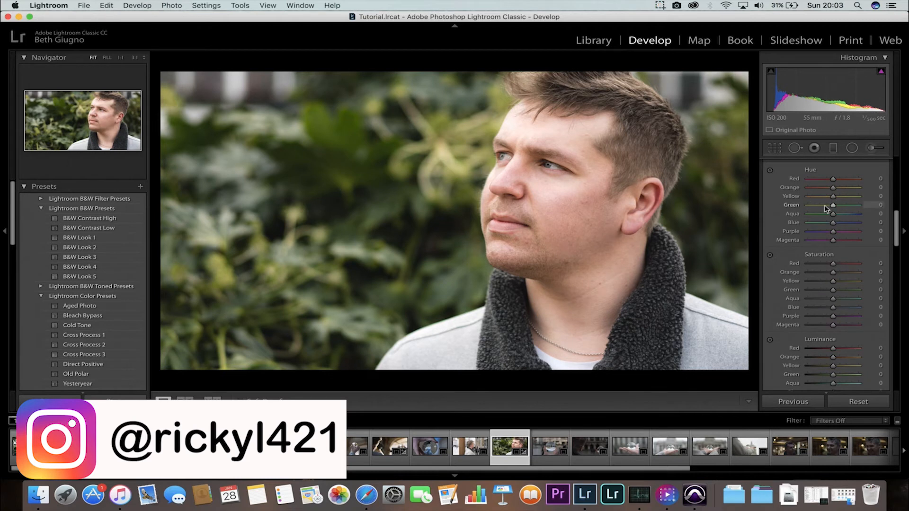
left_click_drag(834, 188, 844, 208)
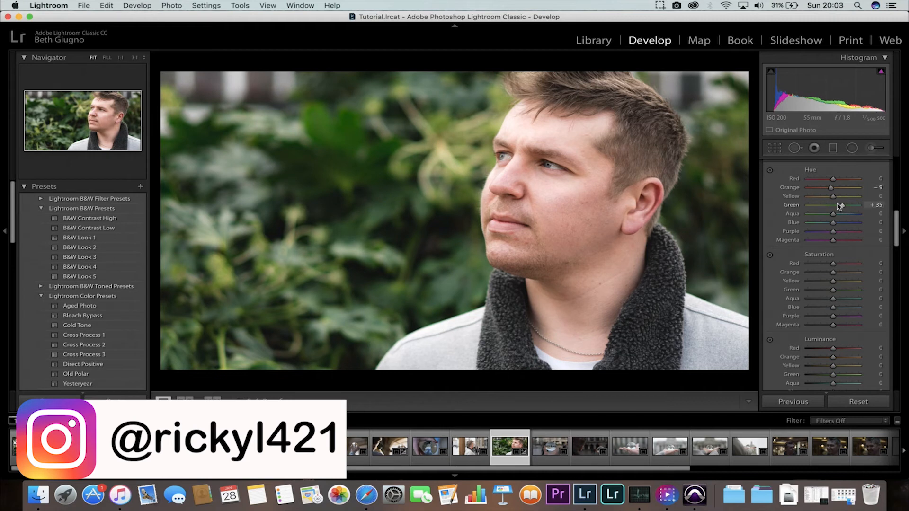
left_click_drag(834, 197, 847, 199)
Set HSL Saturation to Red +13, Orange -7 and Yellow +14.
scroll(803, 214, "down", 1)
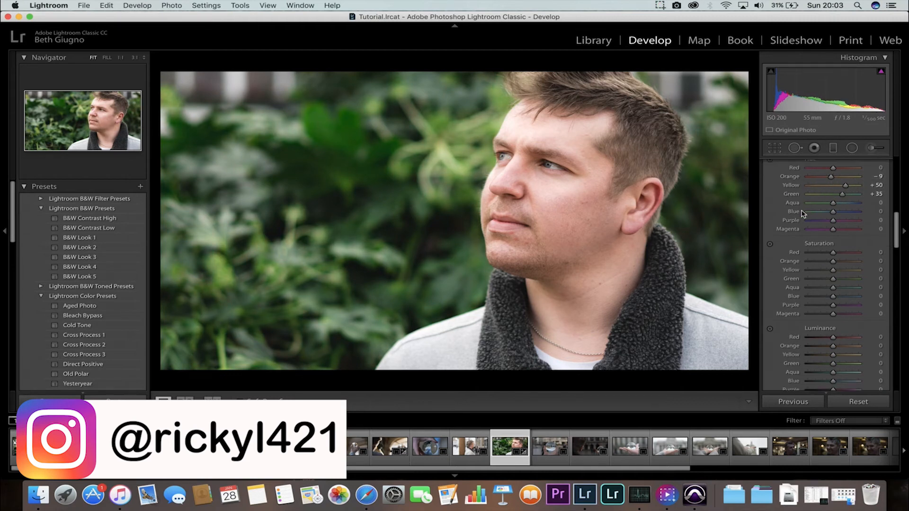
scroll(803, 214, "down", 3)
mouse_move(827, 237)
left_mouse_down()
mouse_move(812, 235)
mouse_move(834, 235)
mouse_move(833, 228)
left_mouse_up()
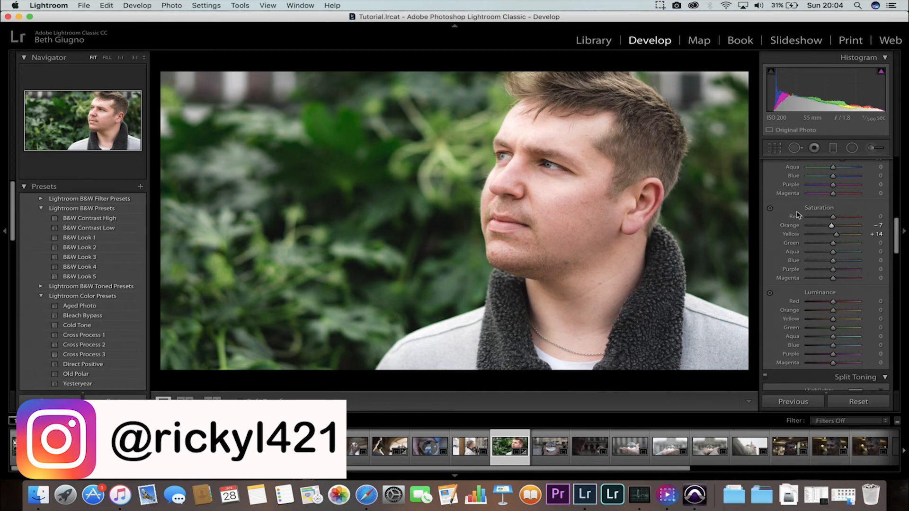
left_click_drag(835, 217, 836, 217)
left_click_drag(836, 218, 836, 217)
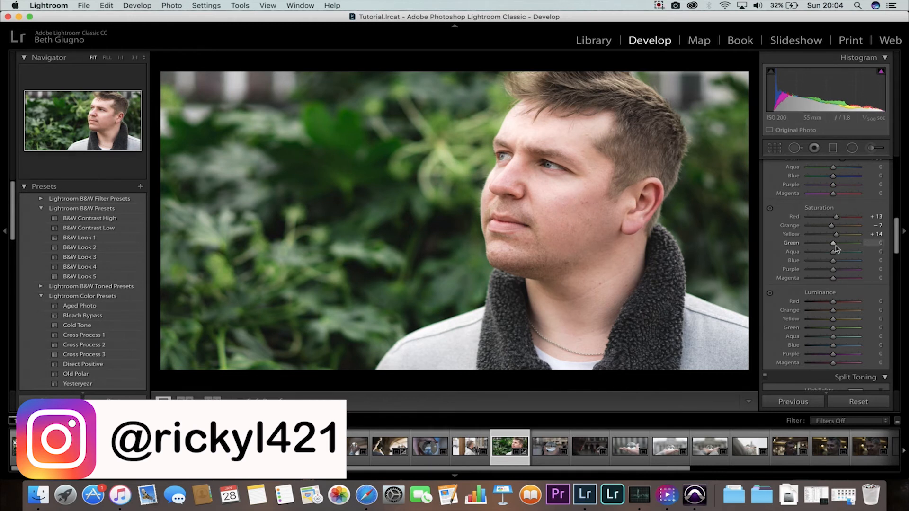
Set the HSL Saturation for Green to -38.
mouse_move(836, 245)
left_mouse_down()
mouse_move(806, 243)
mouse_move(827, 243)
left_mouse_up()
scroll(824, 242, "down", 2)
scroll(823, 239, "down", 2)
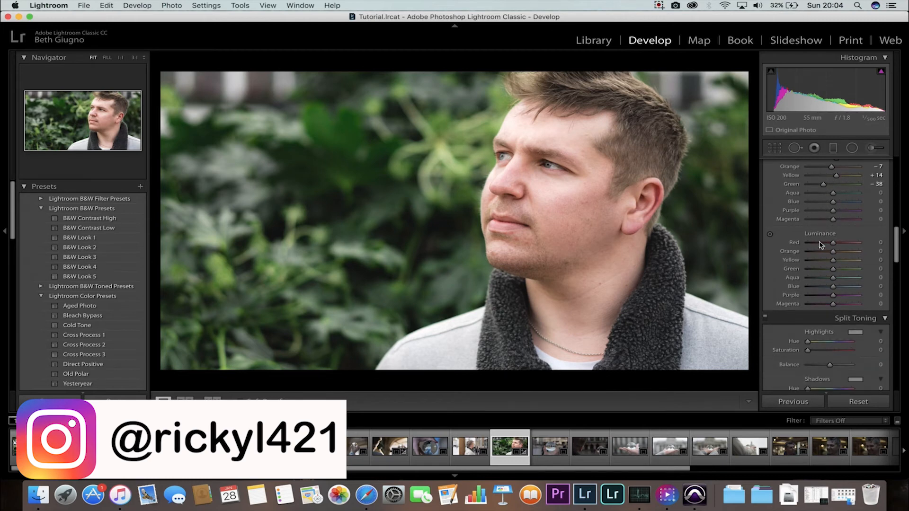
Set HSL Luminance to Red -9, Orange -15, Yellow -17 and Green +38.
left_click_drag(841, 252, 830, 261)
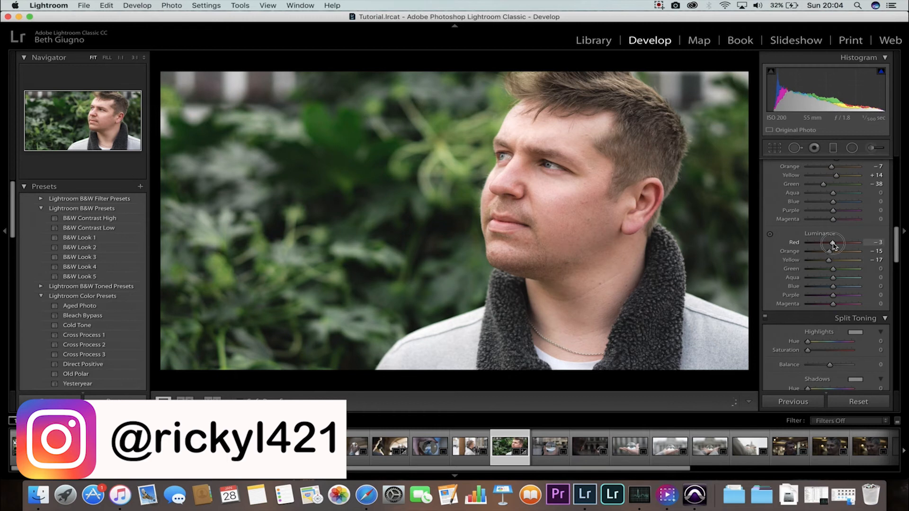
left_click_drag(833, 245, 832, 243)
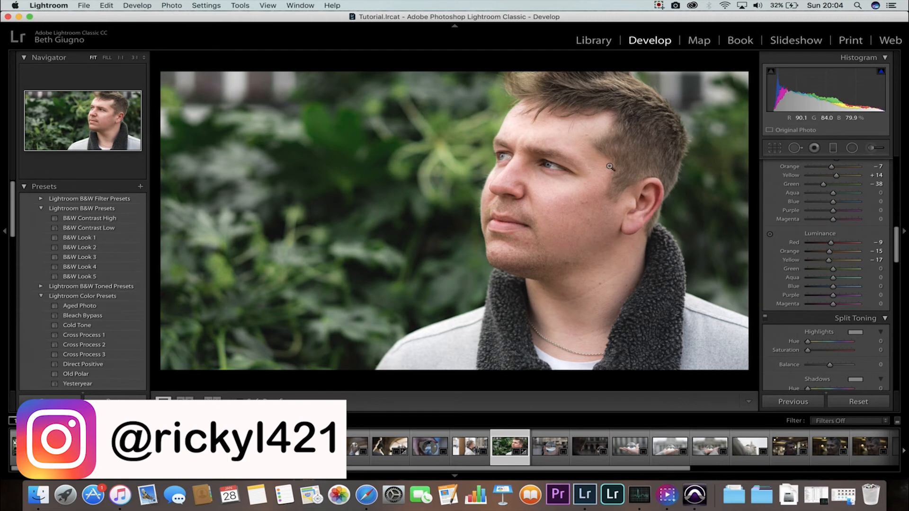
left_click_drag(822, 270, 844, 272)
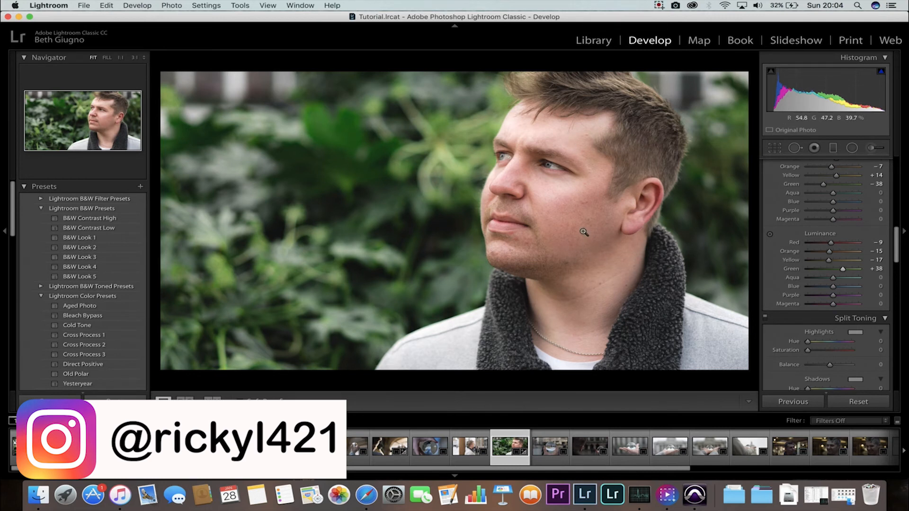
Tint the split-toning highlights with hue 124 and saturation 12.
left_click(855, 335)
left_click(675, 364)
left_click_drag(675, 365, 707, 373)
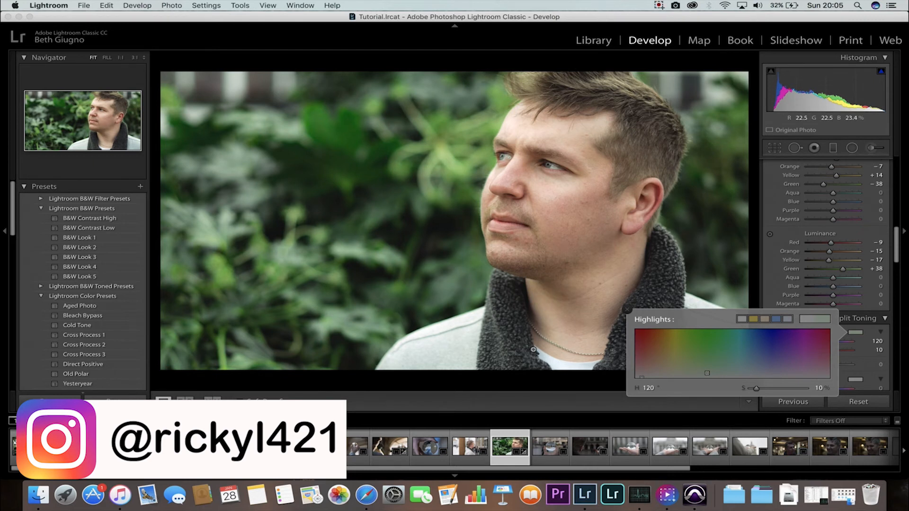
left_click_drag(707, 375, 710, 372)
Tint the split-toning shadows with hue 244 and saturation 11.
left_click(854, 381)
mouse_move(675, 418)
left_mouse_down()
mouse_move(771, 419)
mouse_move(664, 419)
mouse_move(775, 418)
left_mouse_up()
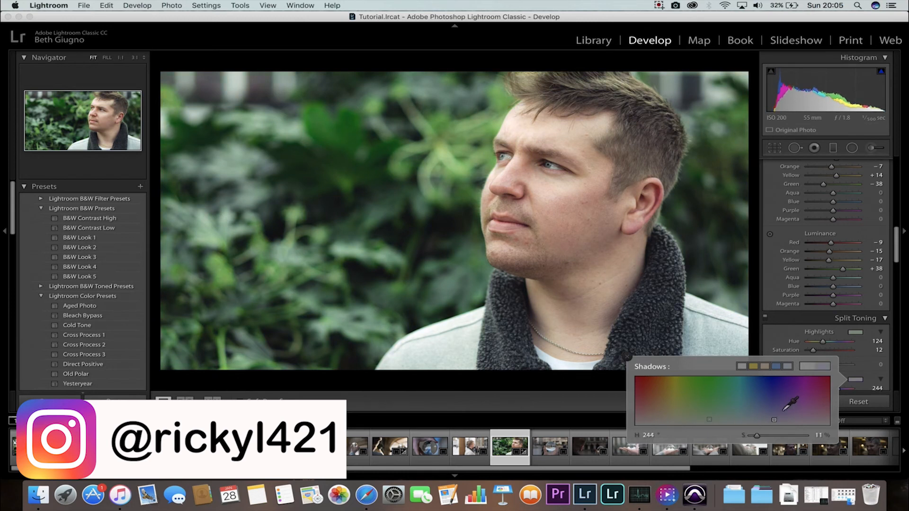
left_click(859, 381)
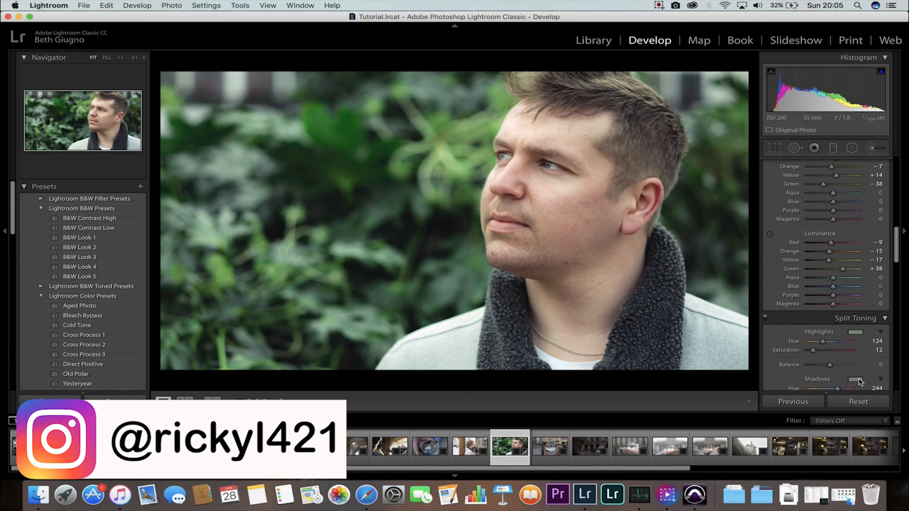
Crop the portrait tighter by trimming both sides and repositioning the frame around the face.
key("backslash")
key("backslash")
left_click(775, 148)
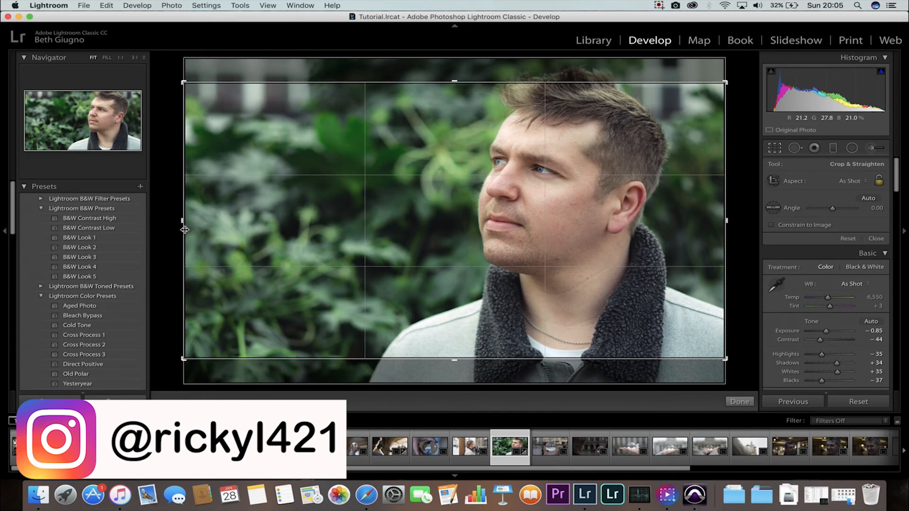
left_click_drag(184, 229, 212, 230)
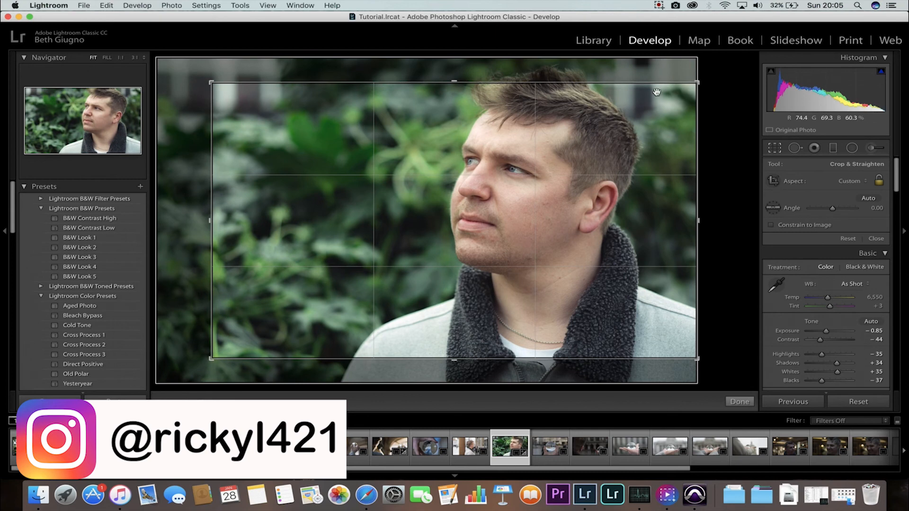
left_click_drag(694, 187, 669, 189)
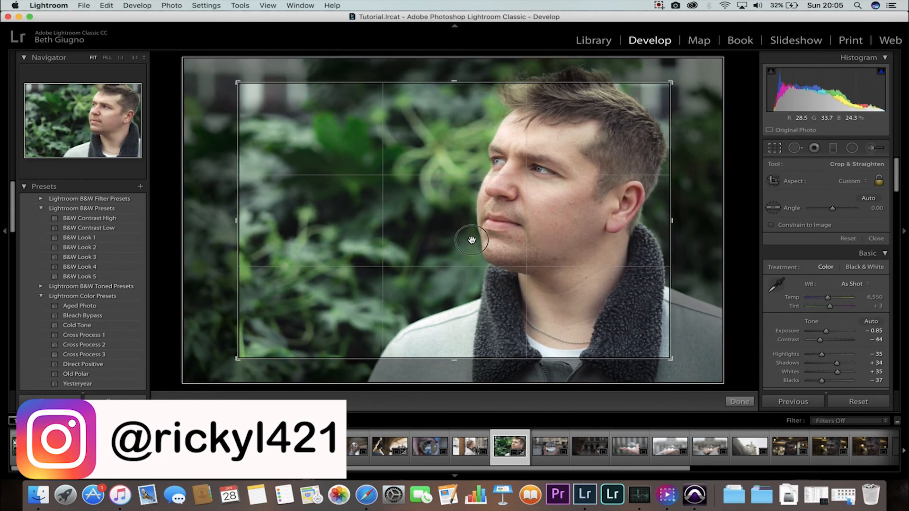
left_click_drag(470, 240, 444, 255)
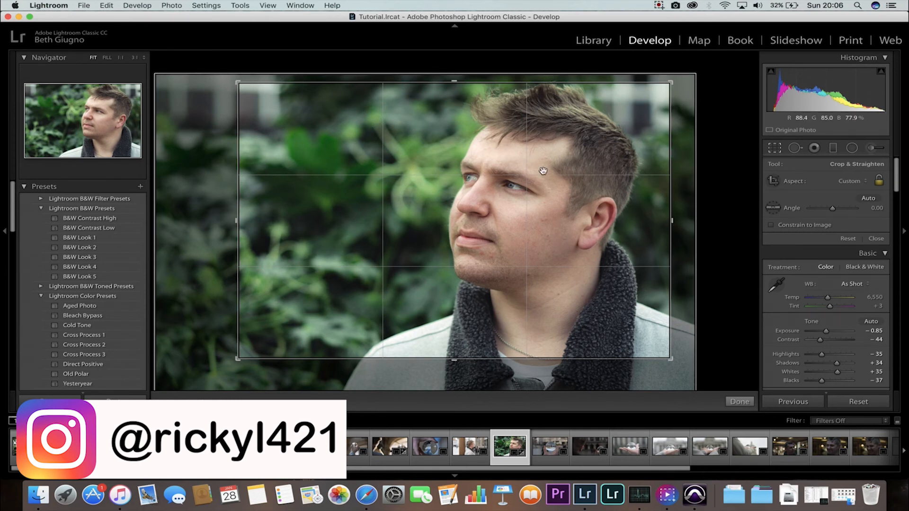
left_click(506, 213)
left_click_drag(506, 213, 515, 205)
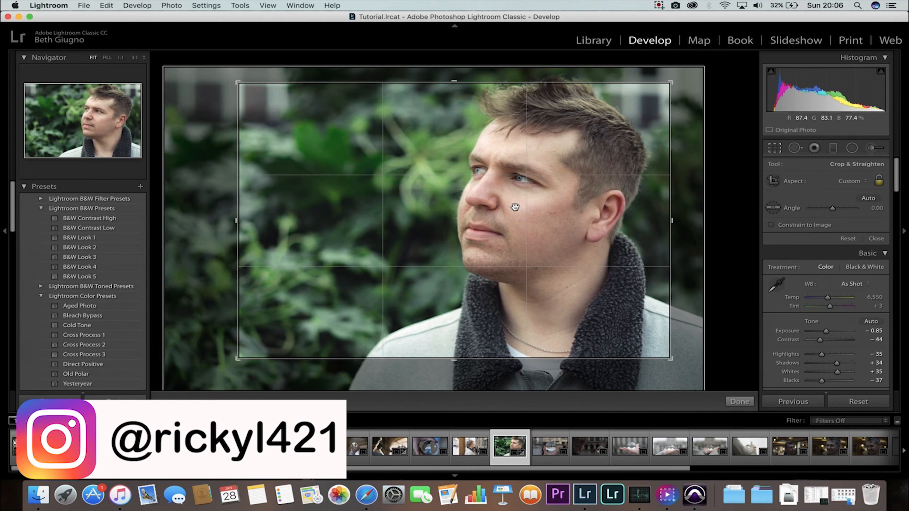
left_click(776, 148)
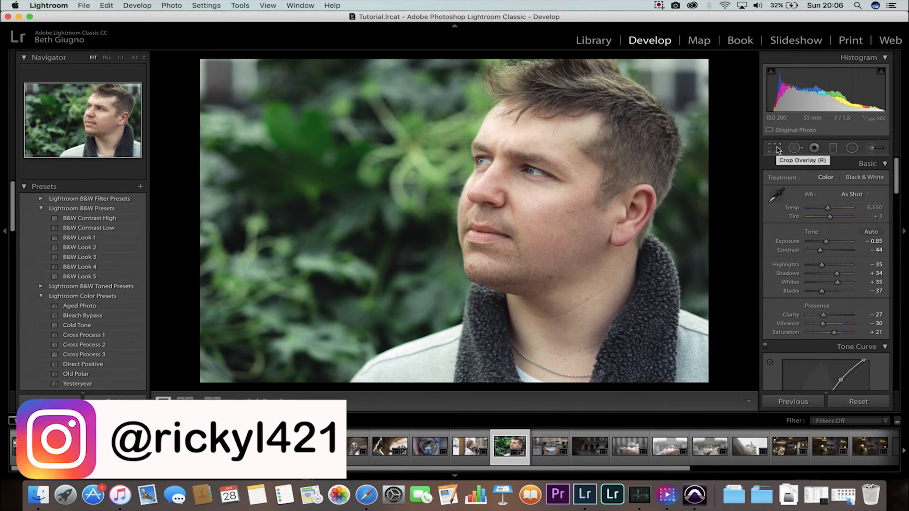
Compare the before and after views and set Dehaze to -2.
key("backslash")
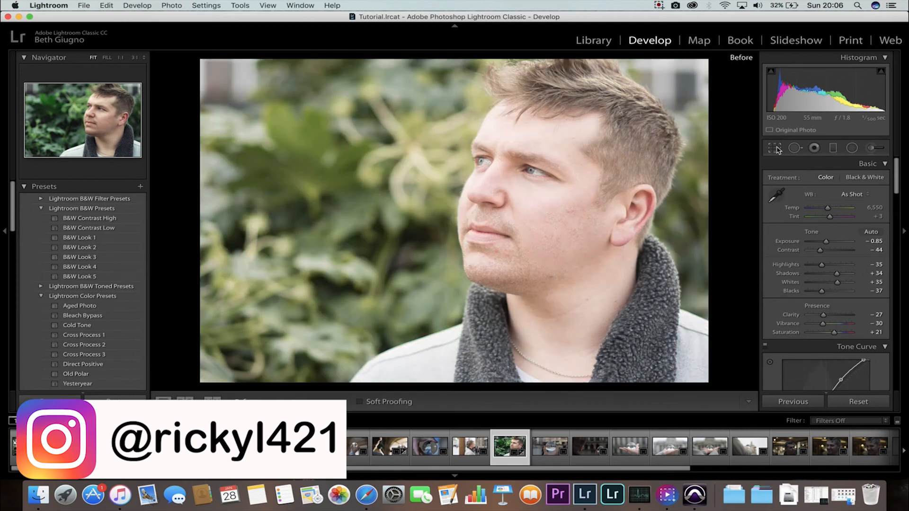
key("backslash")
key("backslash")
key("backslash")
scroll(833, 266, "down", 10)
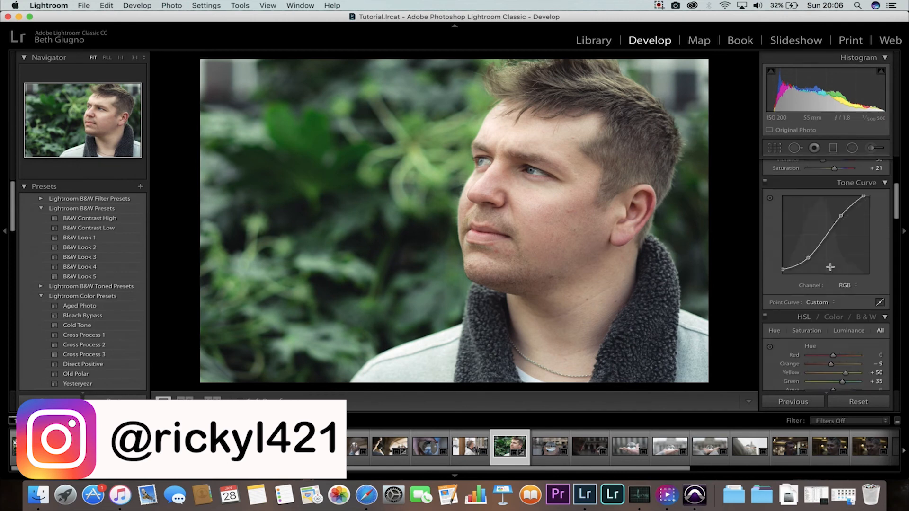
scroll(832, 269, "down", 10)
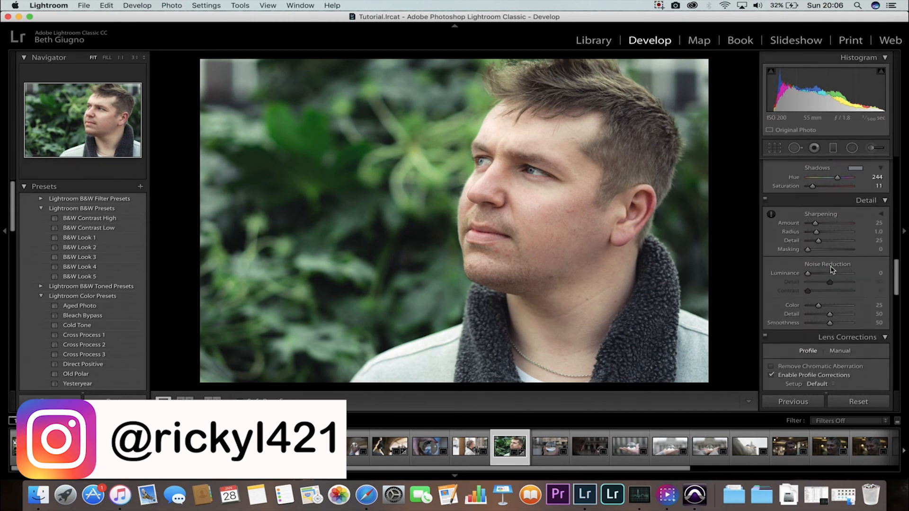
scroll(833, 270, "down", 10)
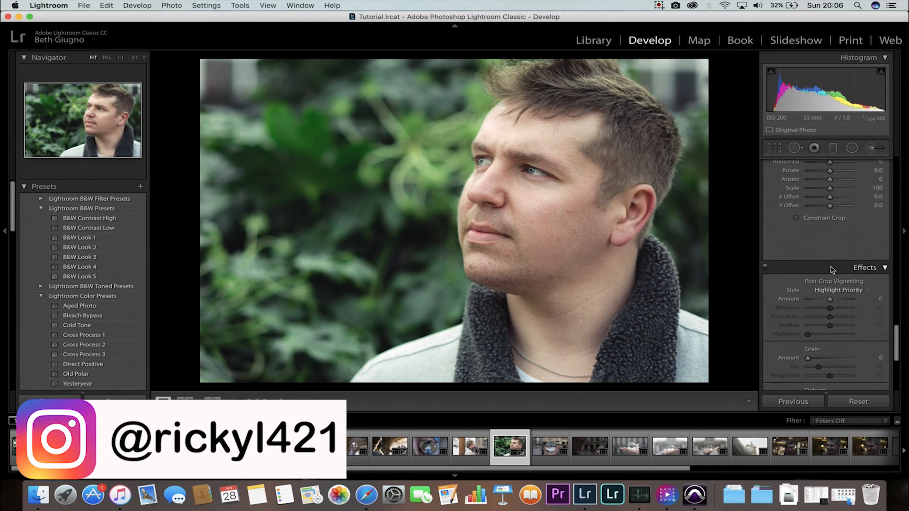
left_click_drag(829, 289, 830, 292)
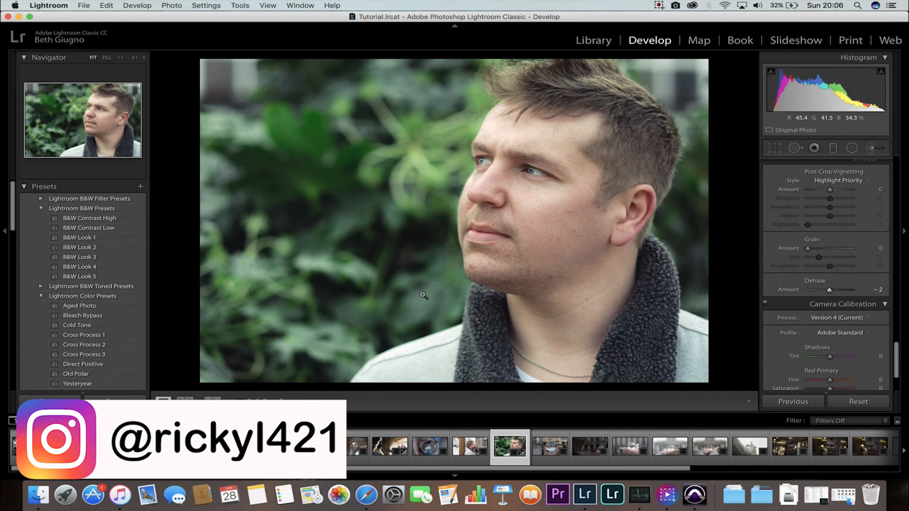
Add grain with Amount 19 and Size 39, and set post-crop vignetting Amount to -9.
key("backslash")
key("backslash")
key("backslash")
key("backslash")
mouse_move(809, 249)
left_mouse_down()
mouse_move(842, 255)
mouse_move(811, 250)
left_mouse_up()
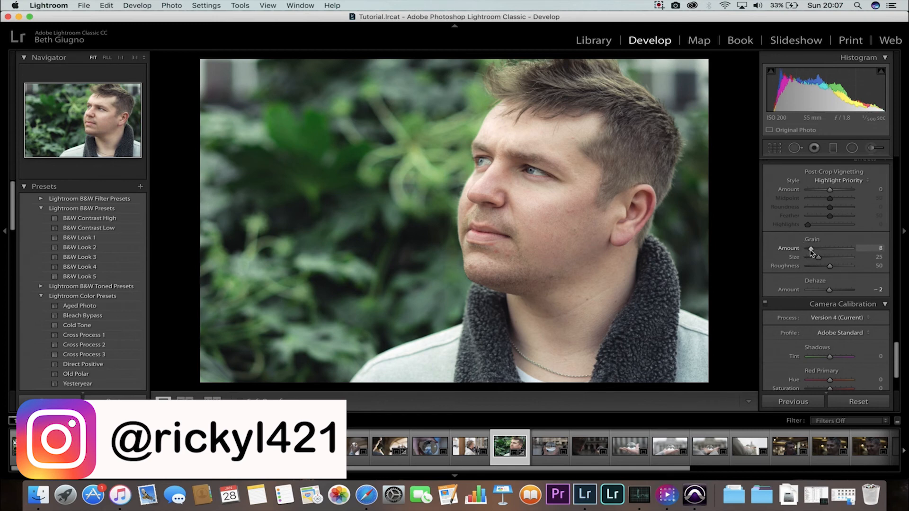
left_click_drag(813, 253, 825, 259)
key("backslash")
key("backslash")
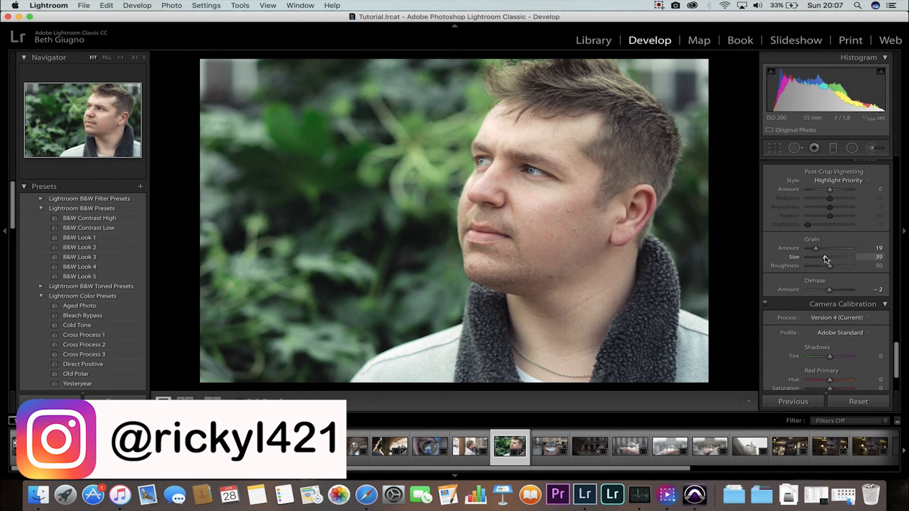
scroll(826, 251, "up", 2)
left_click_drag(831, 217, 828, 216)
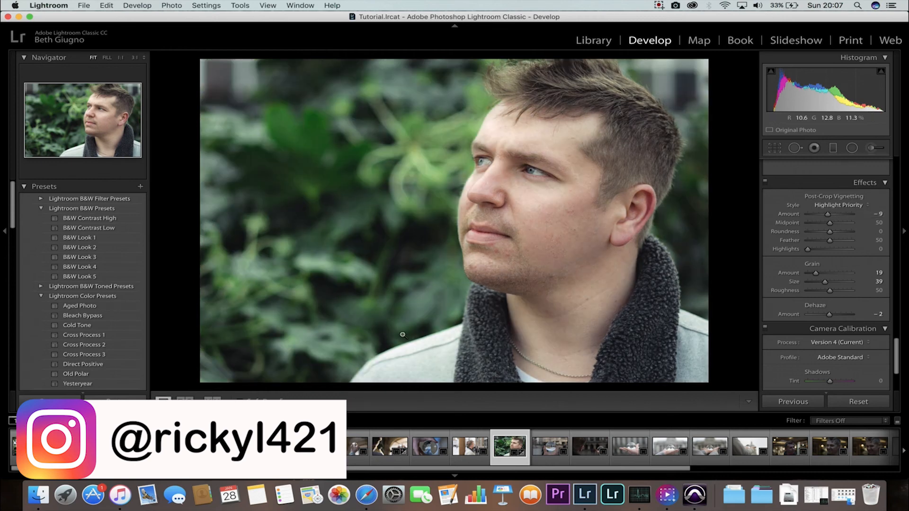
scroll(433, 434, "right", 10)
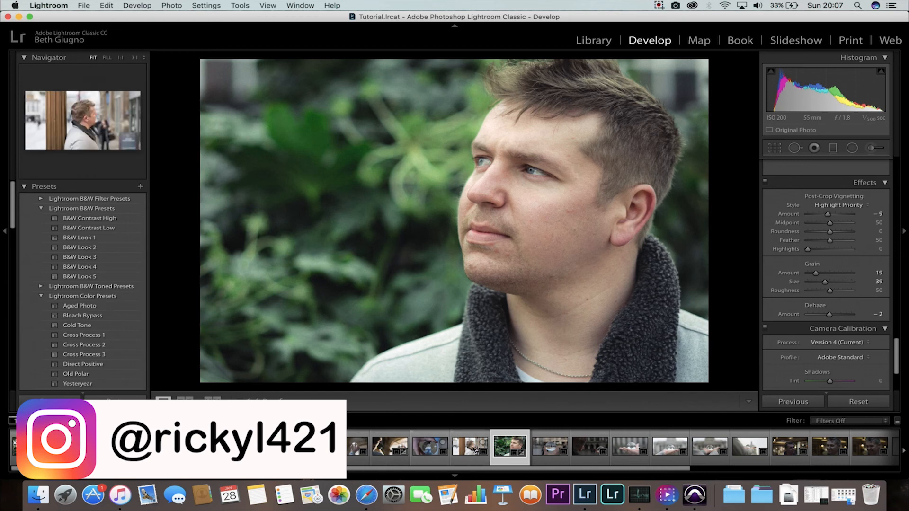
scroll(474, 449, "right", 2)
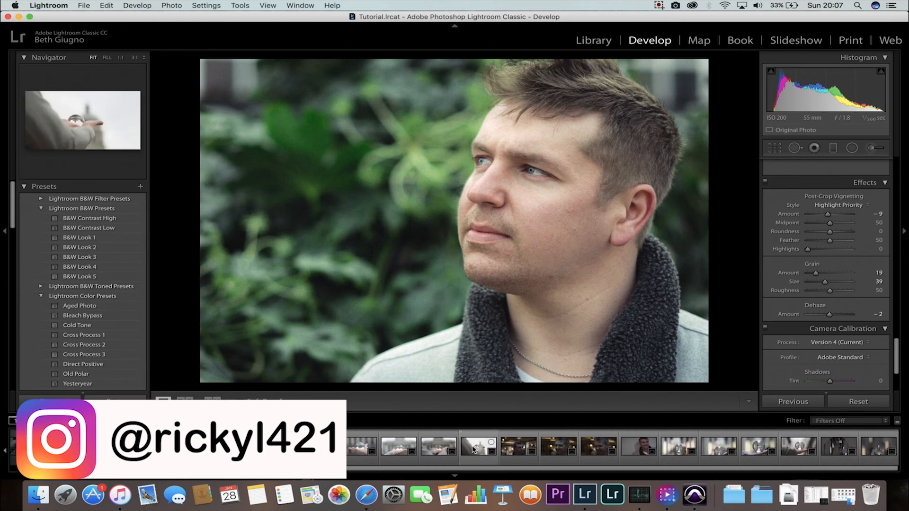
scroll(474, 450, "left", 1)
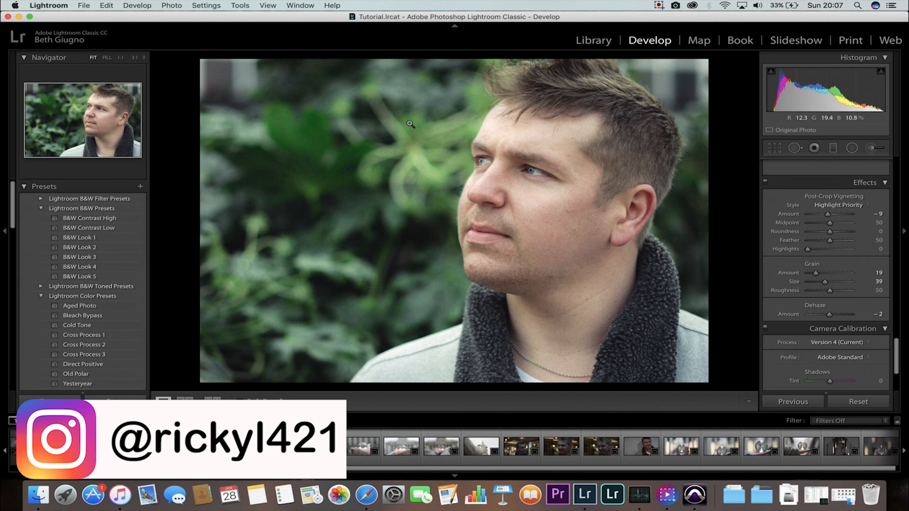
Review the applied settings by scrolling through all the Develop panels.
scroll(796, 233, "up", 15)
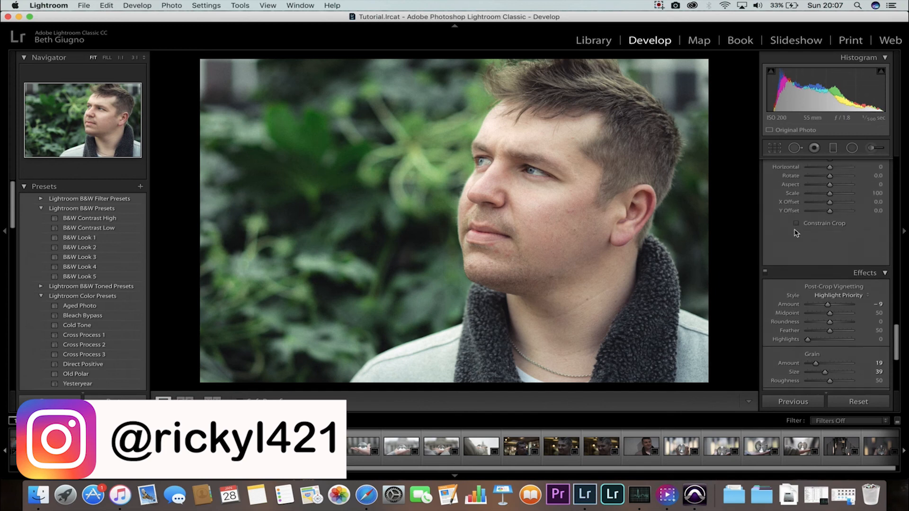
scroll(796, 232, "up", 10)
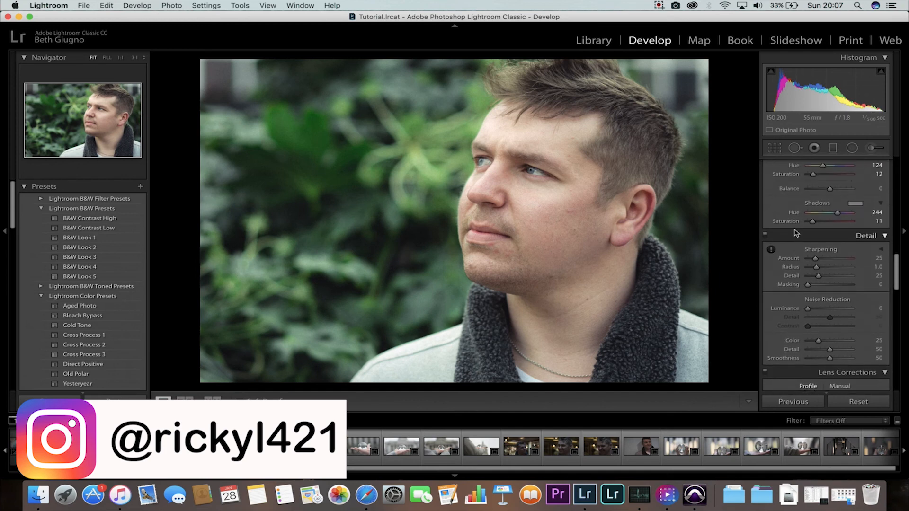
scroll(796, 232, "up", 10)
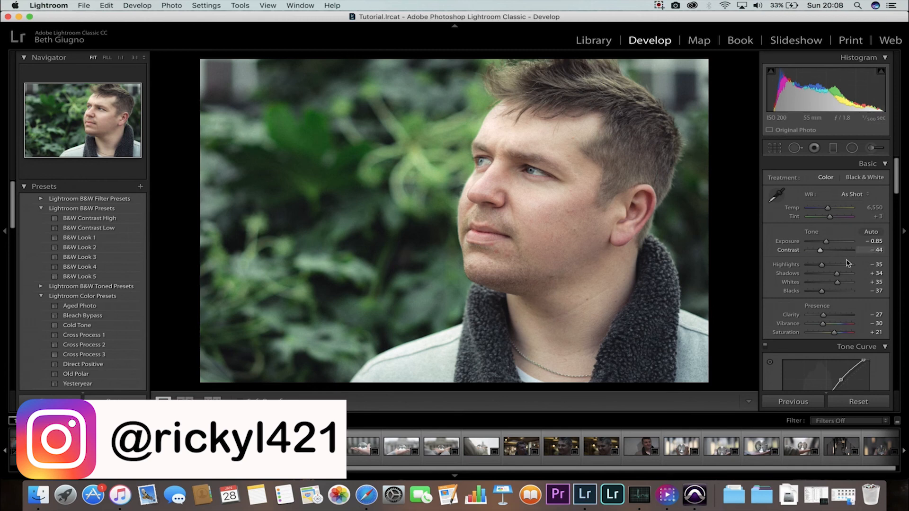
scroll(776, 270, "down", 5)
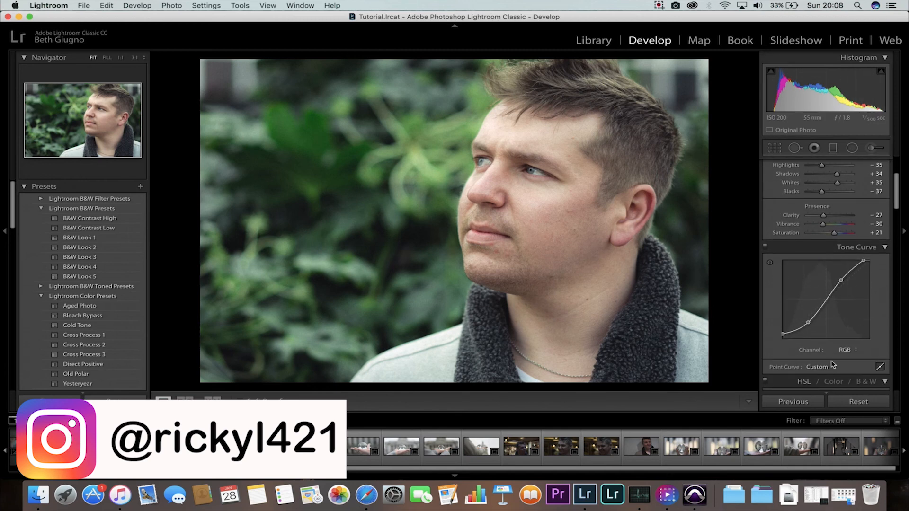
scroll(824, 289, "down", 5)
scroll(824, 289, "down", 3)
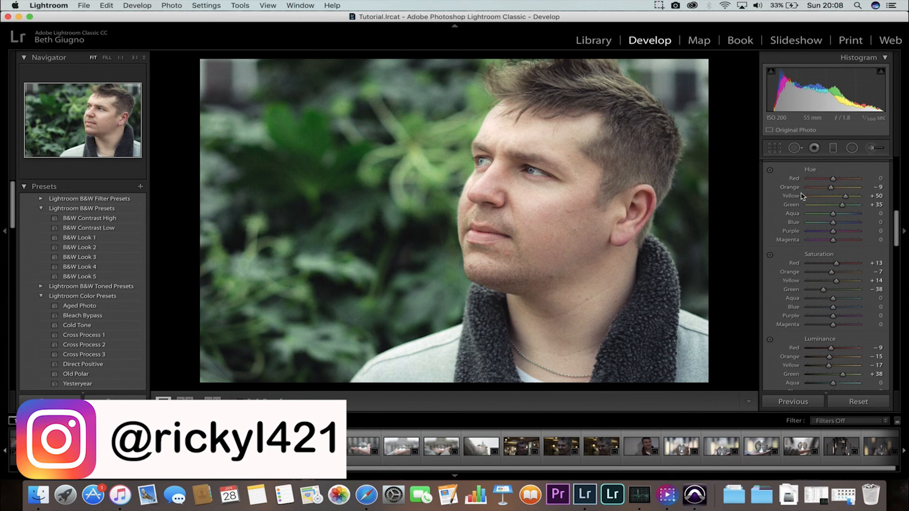
scroll(848, 246, "down", 3)
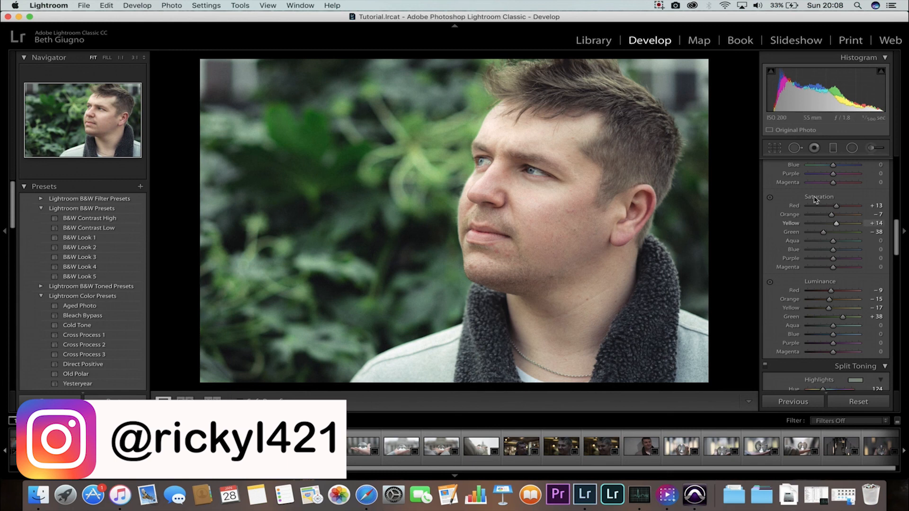
scroll(815, 199, "down", 5)
scroll(815, 199, "down", 2)
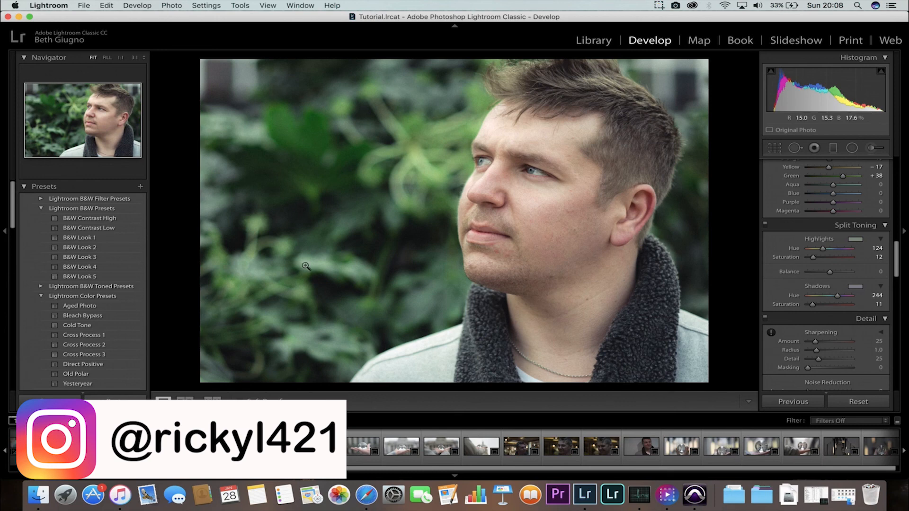
scroll(845, 294, "down", 1)
scroll(844, 294, "down", 15)
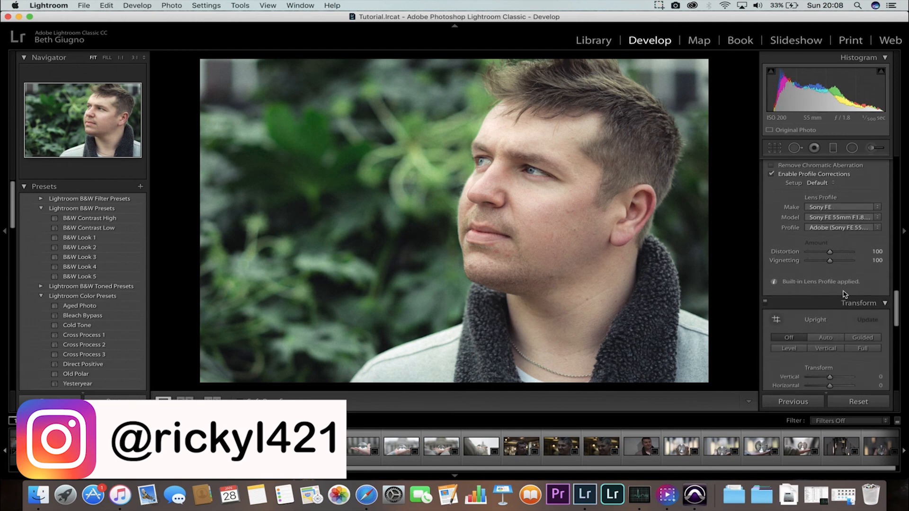
scroll(845, 294, "down", 10)
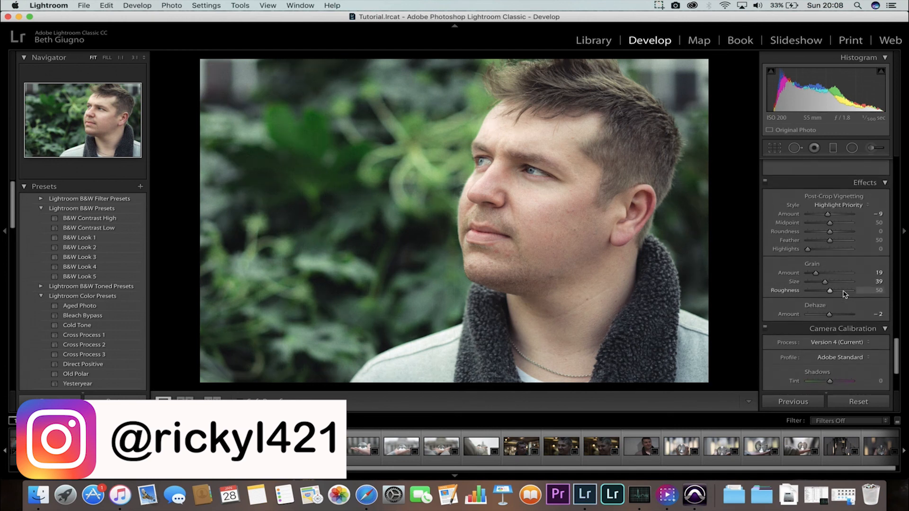